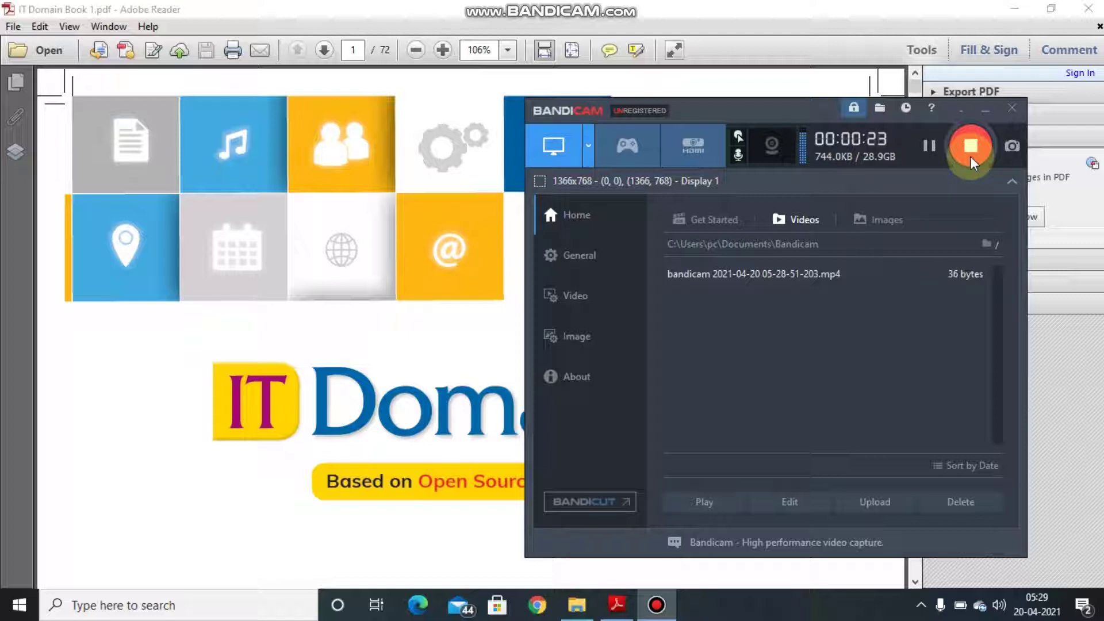
- Bring the IT Domain Book 1 cover page in front of the Bandicam window
click(310, 282)
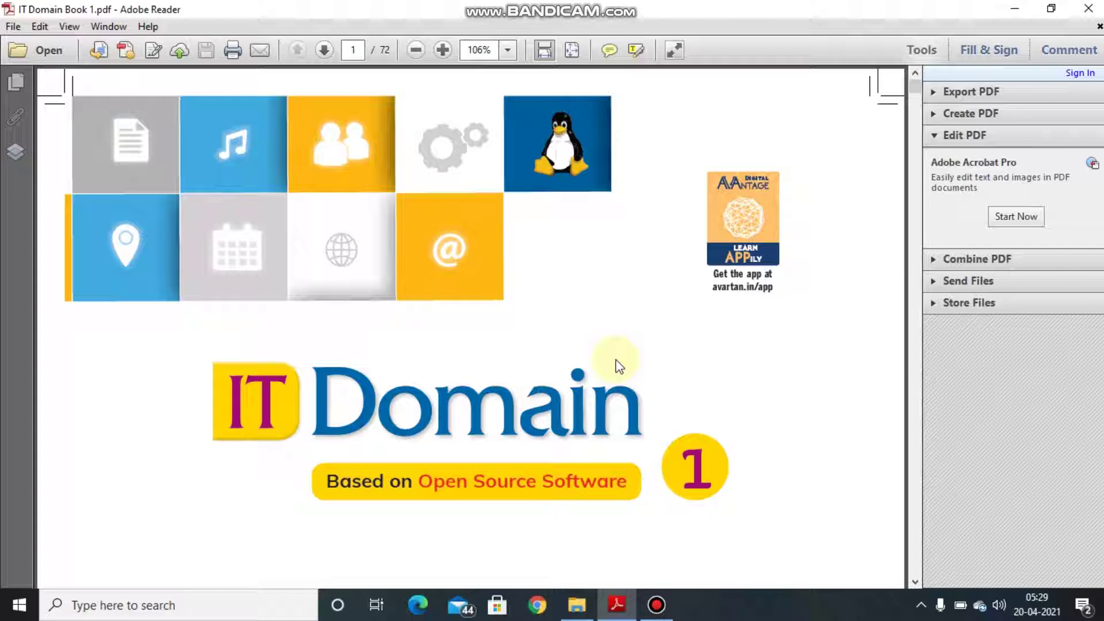
scroll(618, 367, down, 1)
scroll(617, 366, down, 1)
scroll(616, 360, down, 2)
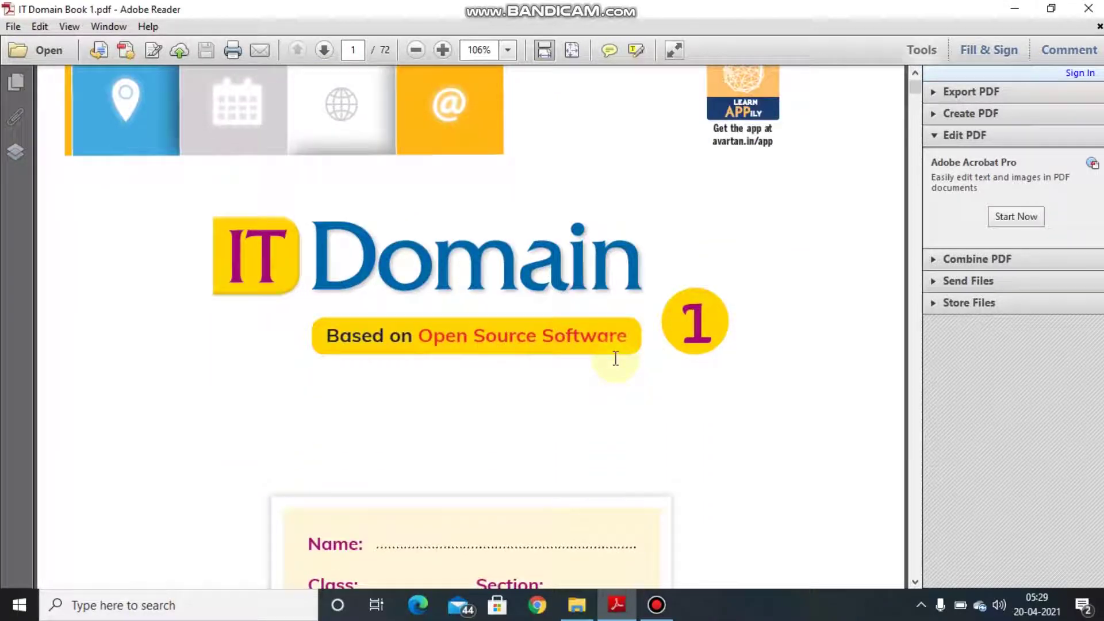
scroll(616, 360, down, 1)
scroll(618, 366, down, 1)
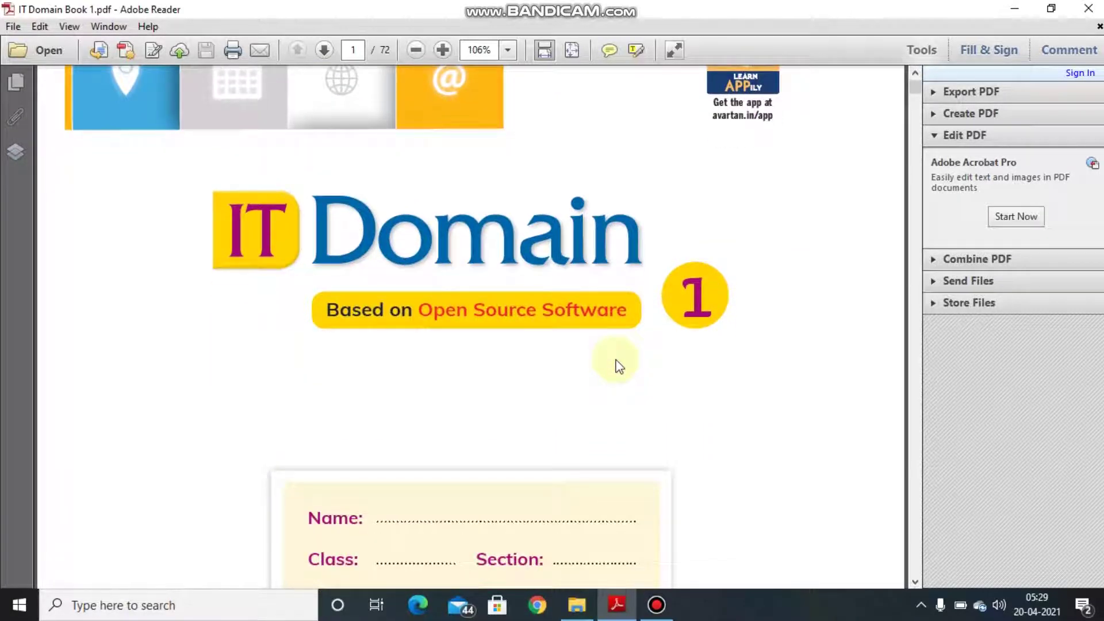
scroll(617, 366, down, 1)
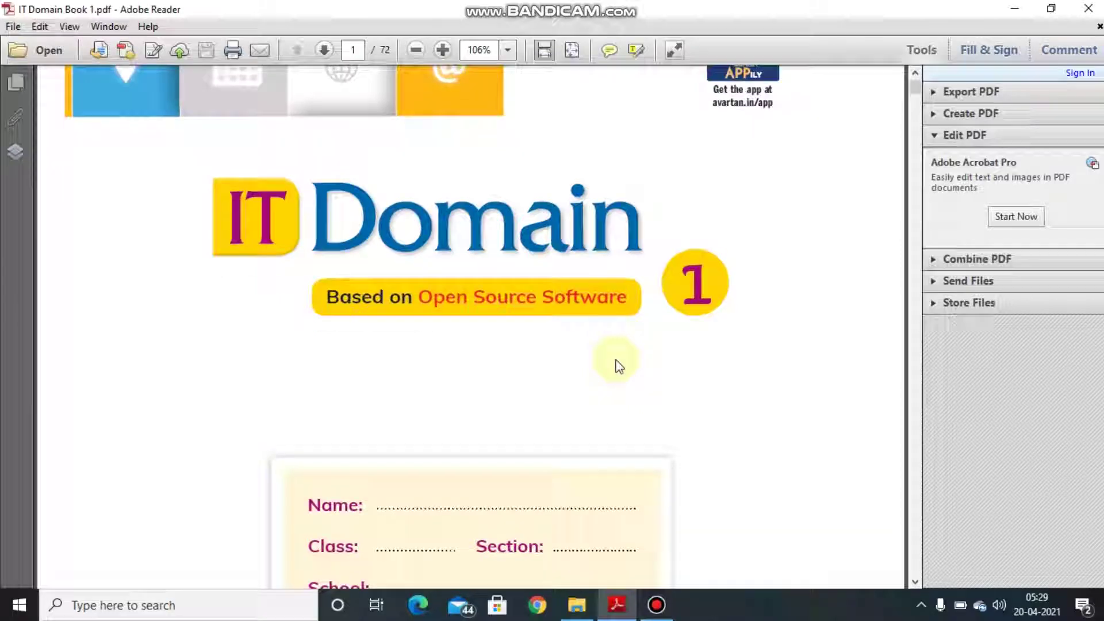
scroll(618, 367, down, 1)
scroll(618, 366, down, 4)
scroll(618, 367, down, 4)
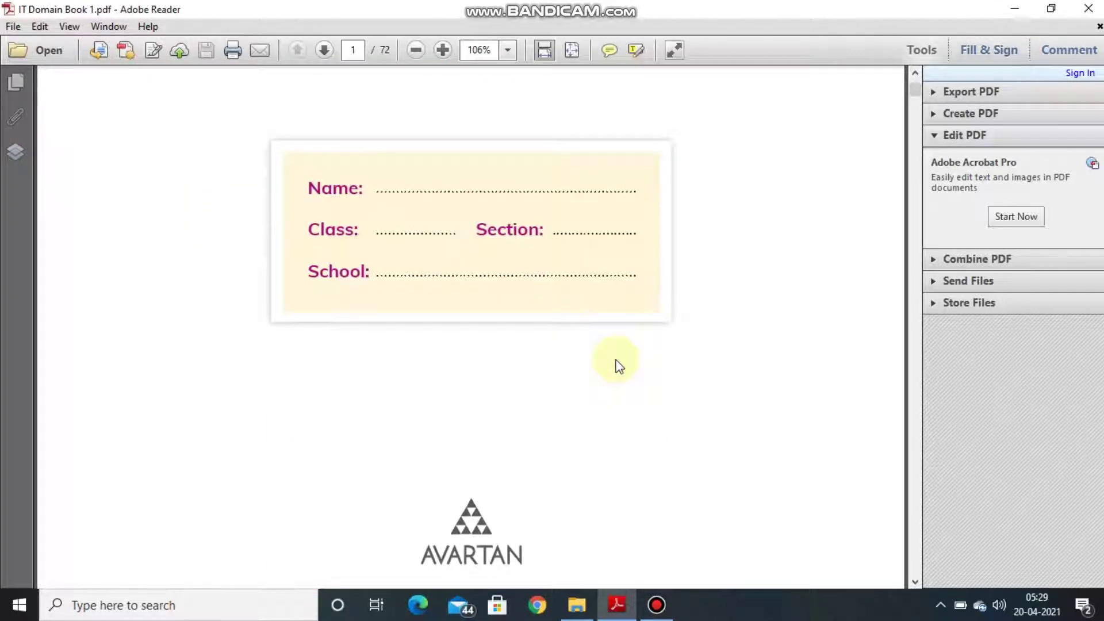
scroll(618, 366, down, 1)
scroll(618, 367, down, 1)
scroll(618, 366, down, 3)
scroll(618, 366, down, 5)
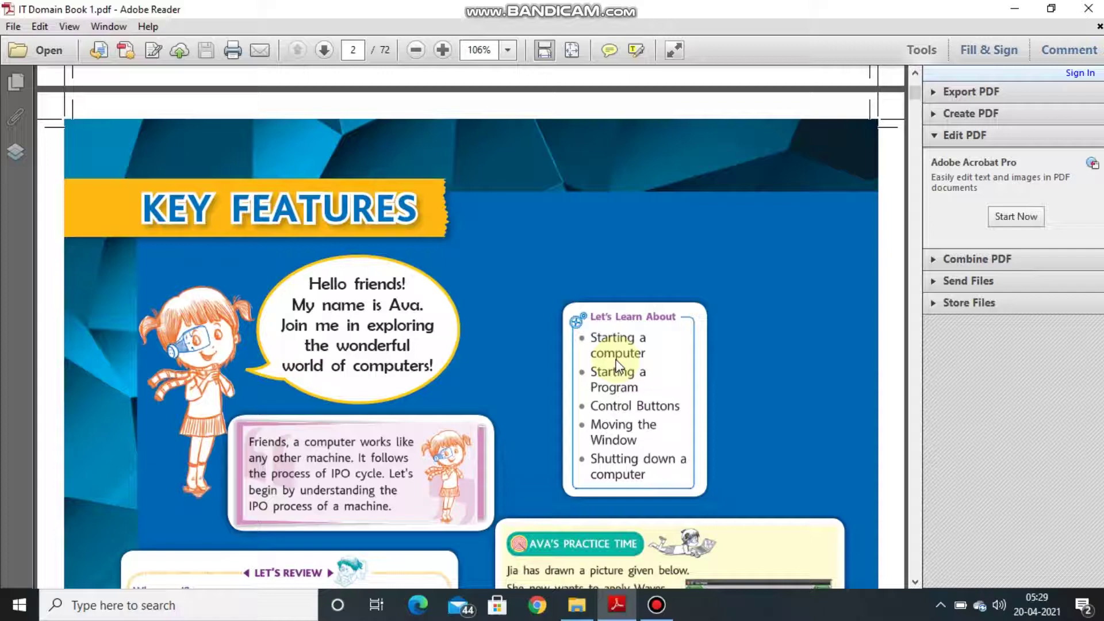
scroll(618, 367, down, 5)
scroll(618, 366, down, 1)
scroll(618, 363, down, 4)
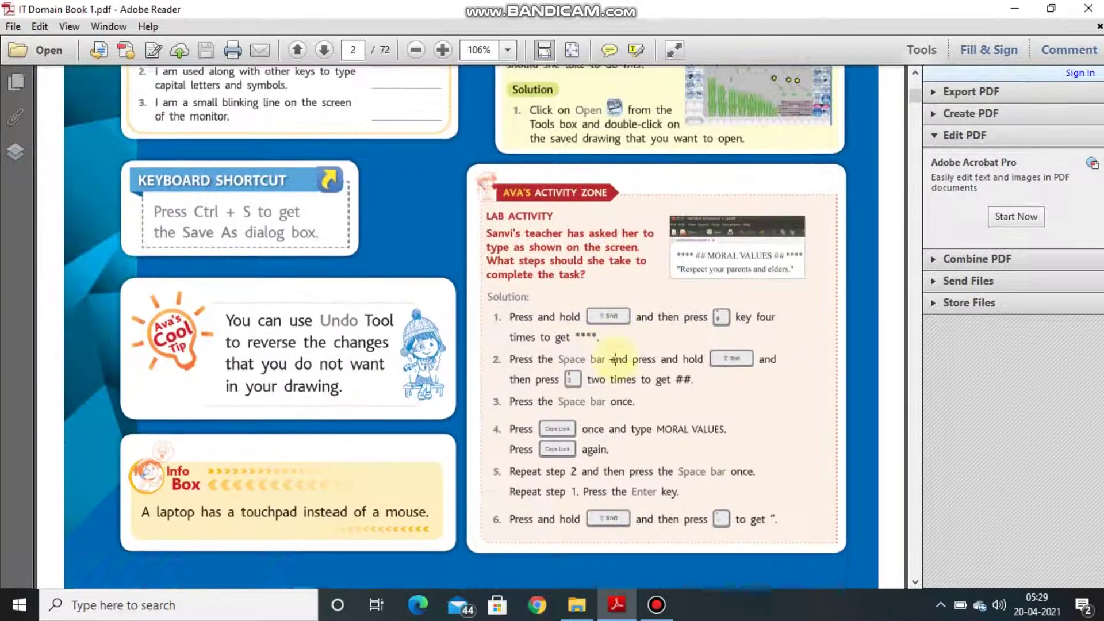
scroll(618, 359, down, 4)
scroll(611, 348, down, 1)
scroll(612, 362, down, 4)
scroll(614, 356, down, 1)
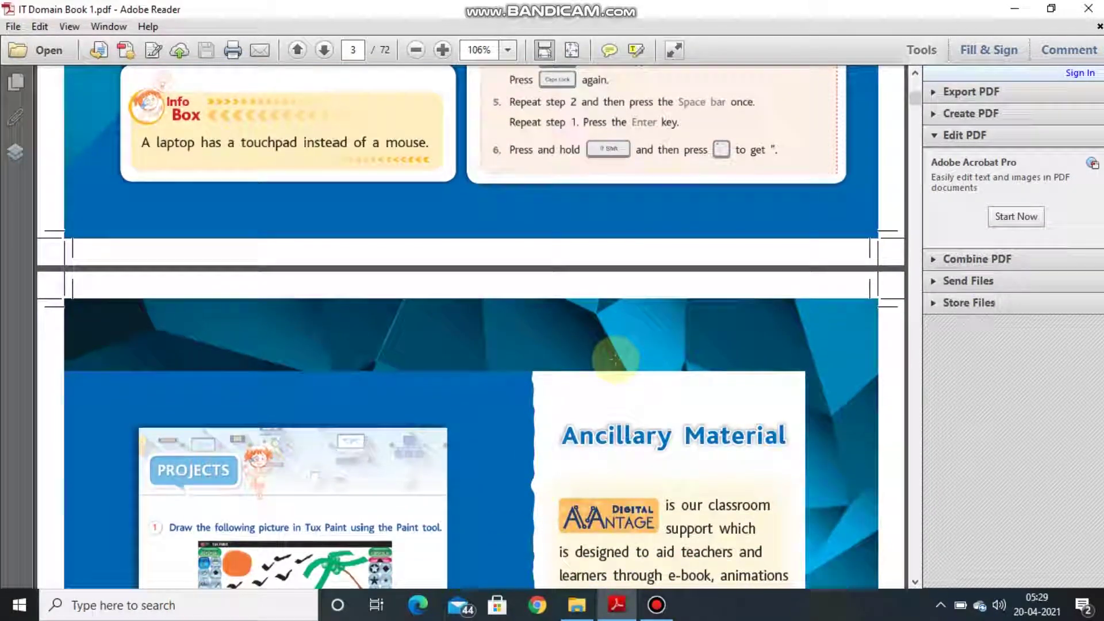
scroll(614, 357, down, 2)
scroll(615, 357, down, 8)
scroll(614, 358, down, 4)
scroll(614, 359, down, 1)
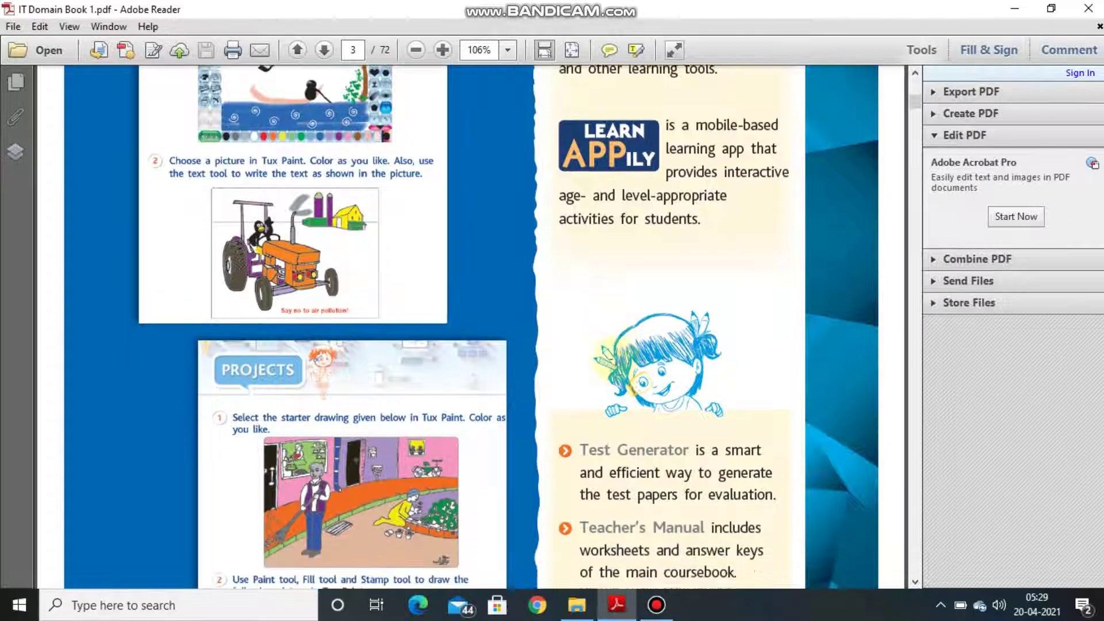
scroll(615, 359, down, 8)
scroll(614, 358, down, 9)
scroll(614, 359, down, 12)
scroll(616, 360, down, 10)
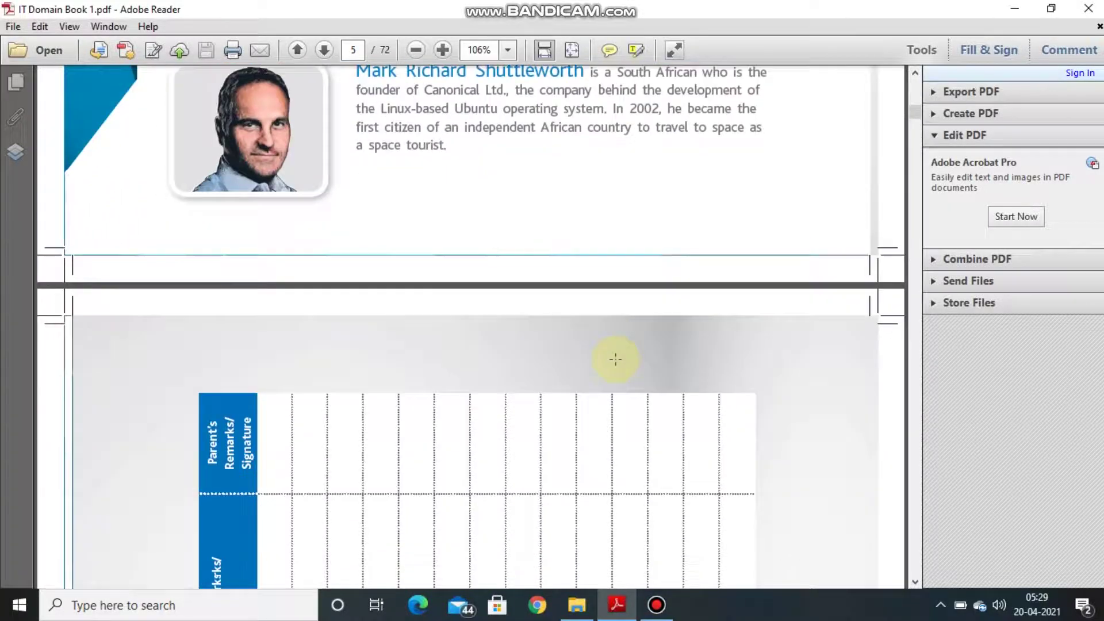
scroll(615, 359, down, 1)
scroll(615, 359, down, 4)
scroll(616, 359, down, 3)
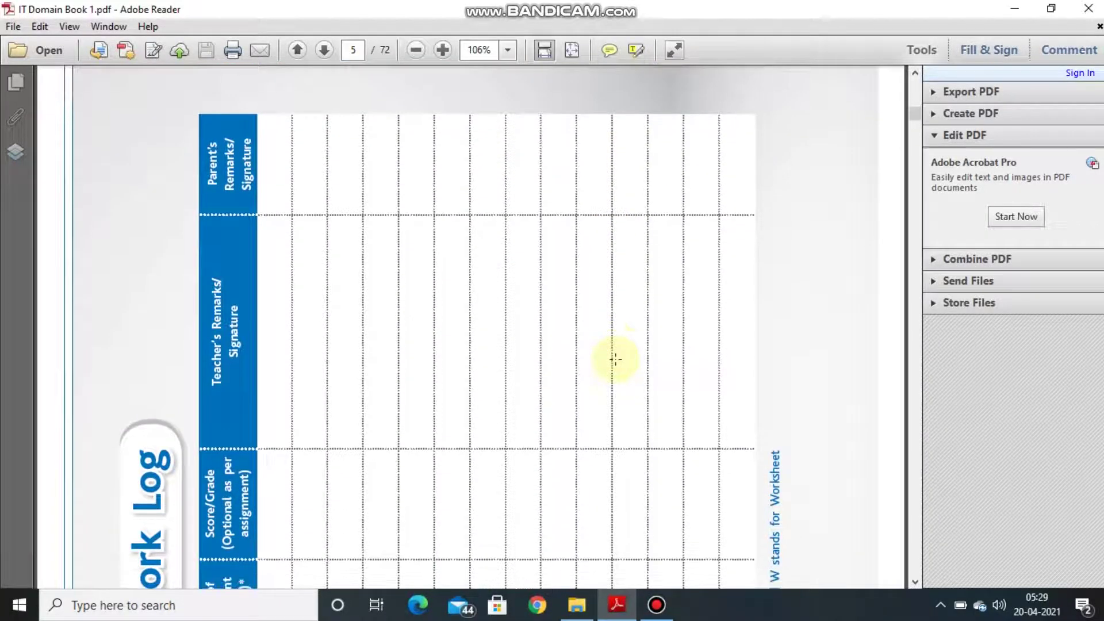
scroll(615, 359, down, 1)
scroll(616, 359, down, 1)
scroll(616, 359, down, 8)
scroll(615, 359, down, 5)
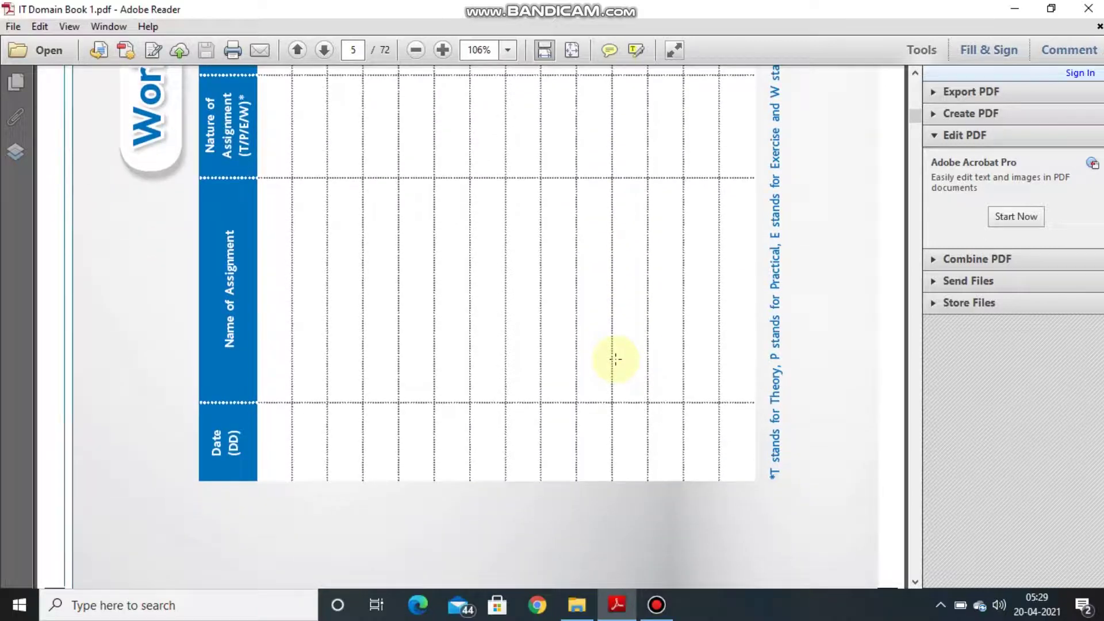
scroll(615, 358, down, 1)
scroll(615, 359, down, 8)
scroll(615, 359, down, 5)
scroll(615, 359, down, 1)
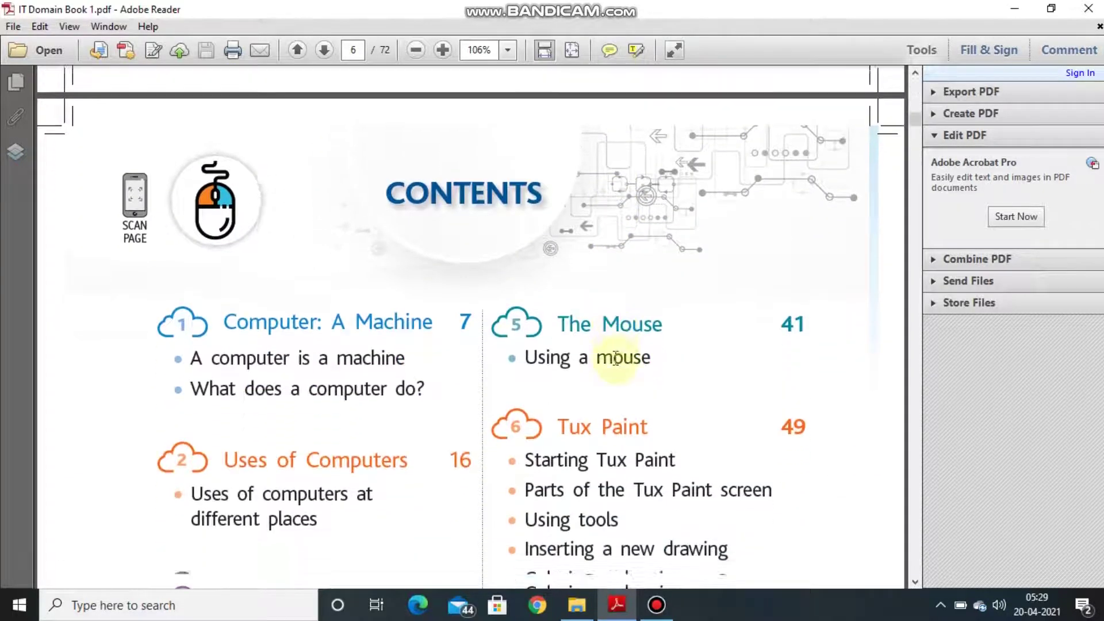
scroll(615, 360, down, 7)
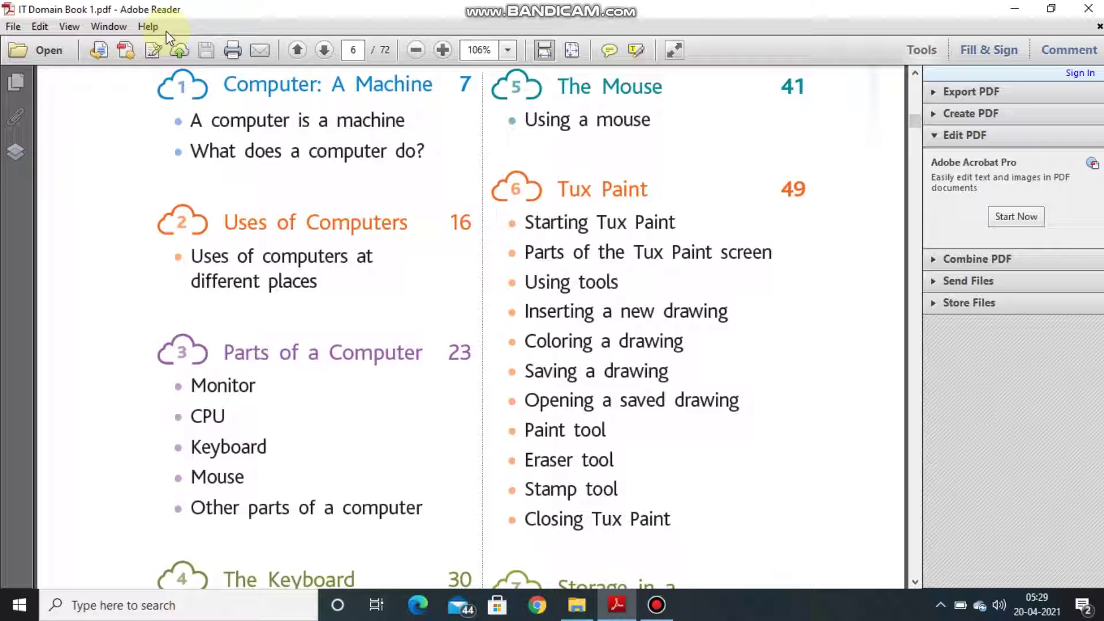
- Select the 'Computer: A Machine' heading in the Contents and move down toward page 7
drag(222, 84, 372, 76)
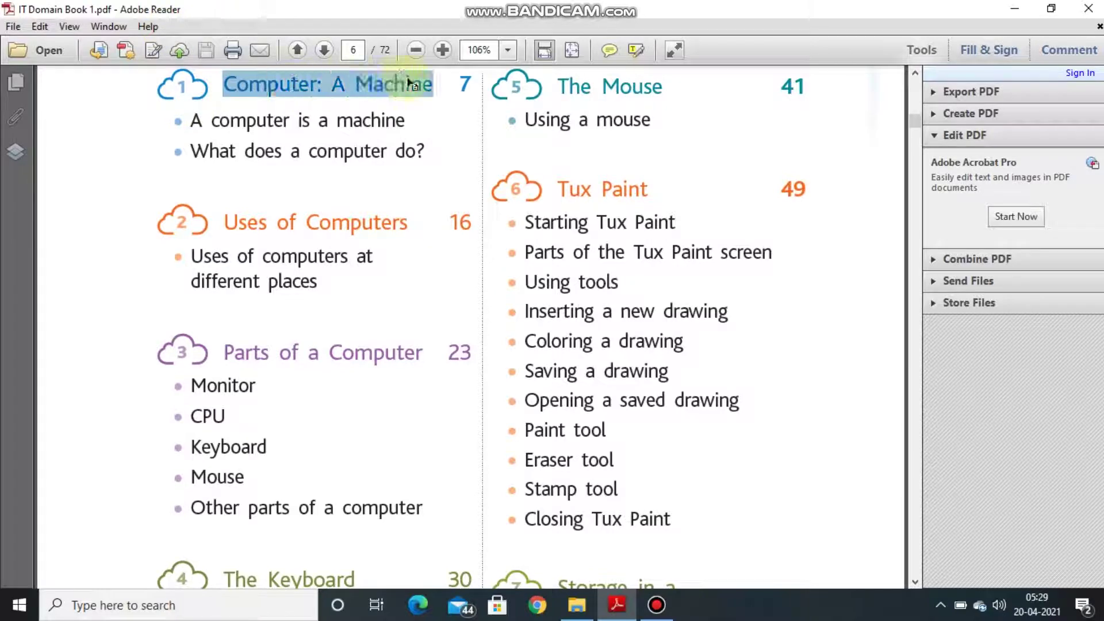
key(Down)
key(Down)
key(Down)
key(Down)
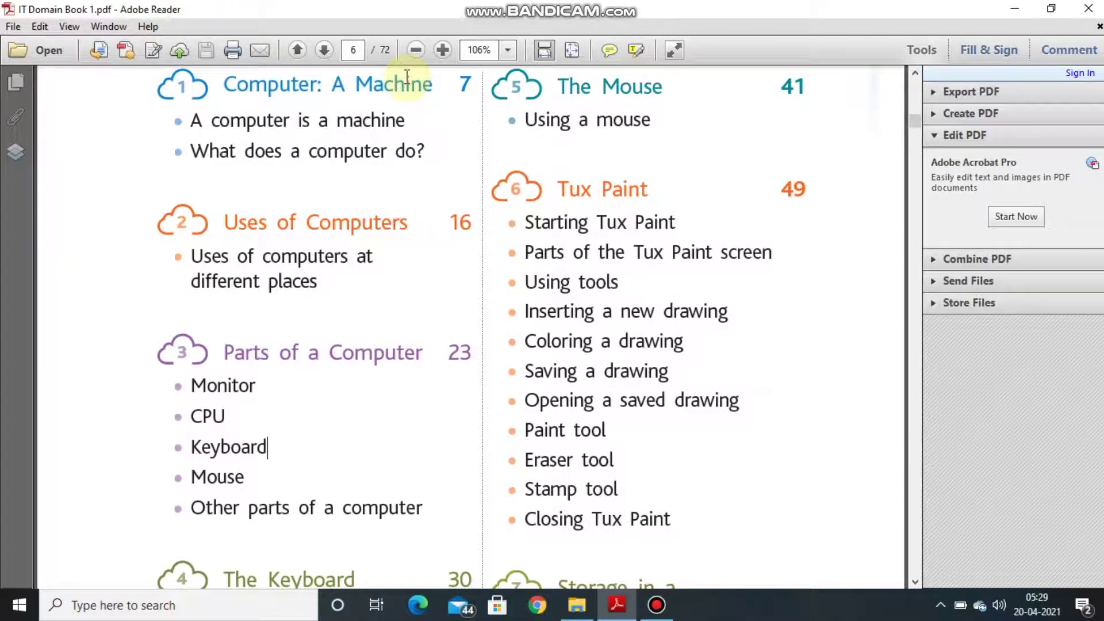
key(Down)
key(Down)
key(Down)
key(Down)
key(Down)
key(Down)
key(Down)
key(Down)
key(Down)
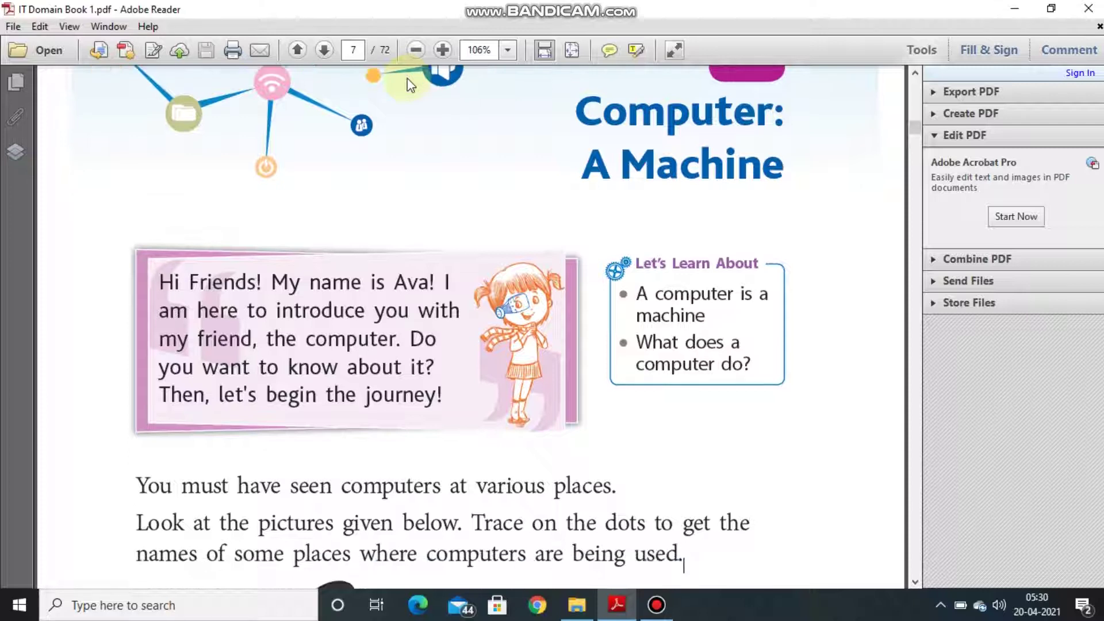
key(Down)
key(Down)
key(Down)
key(Down)
scroll(447, 185, down, 3)
scroll(447, 185, down, 2)
scroll(448, 186, down, 4)
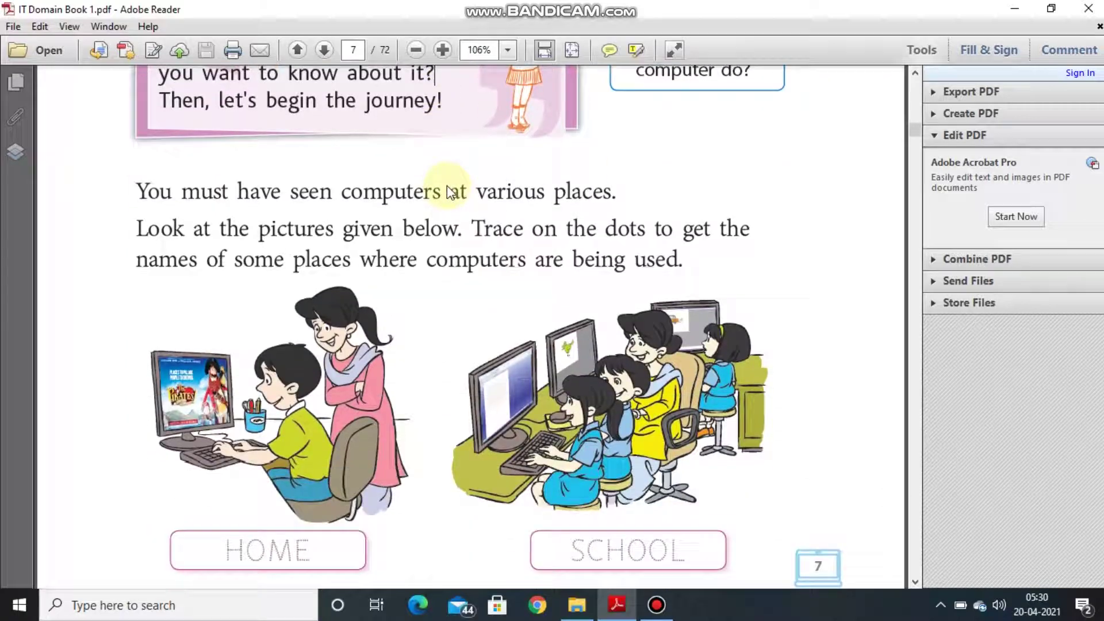
scroll(447, 185, down, 3)
scroll(447, 192, down, 2)
scroll(447, 191, up, 8)
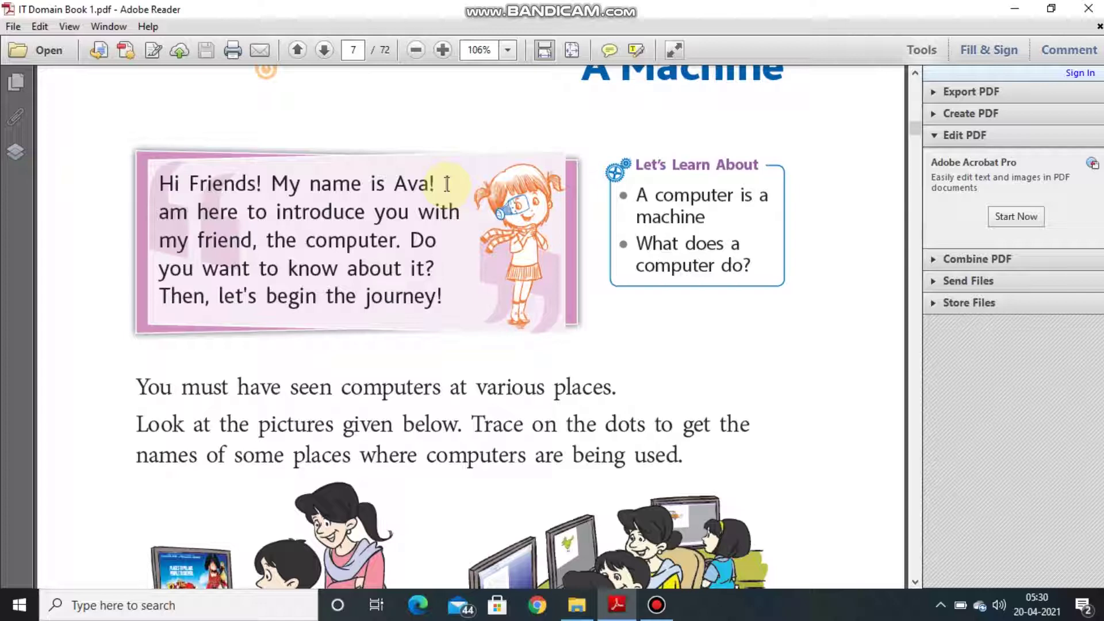
scroll(447, 184, down, 10)
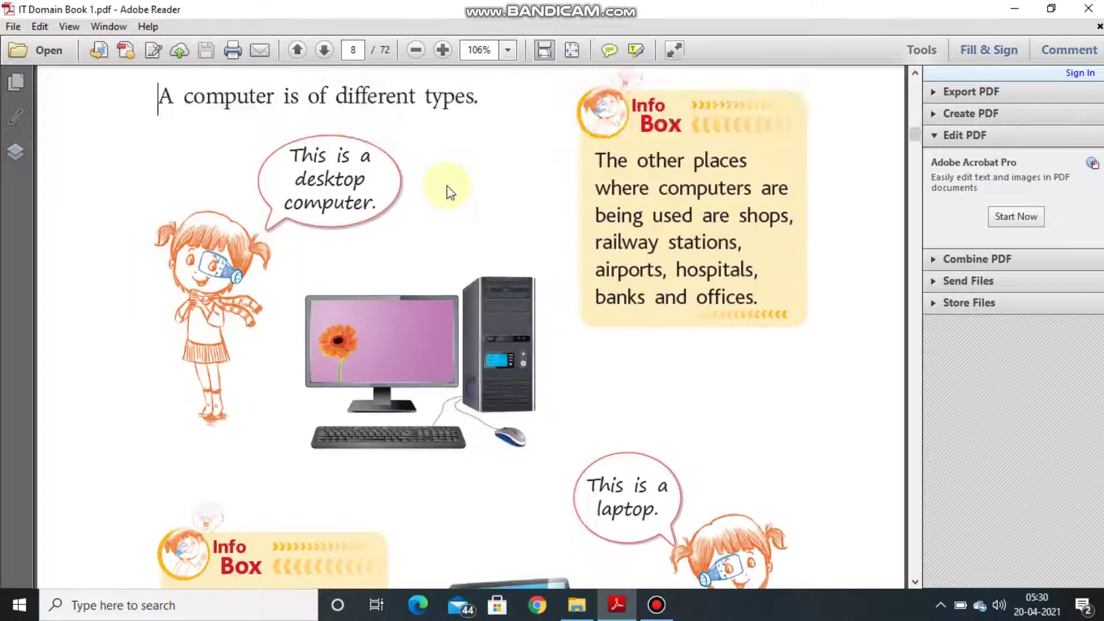
scroll(447, 185, down, 1)
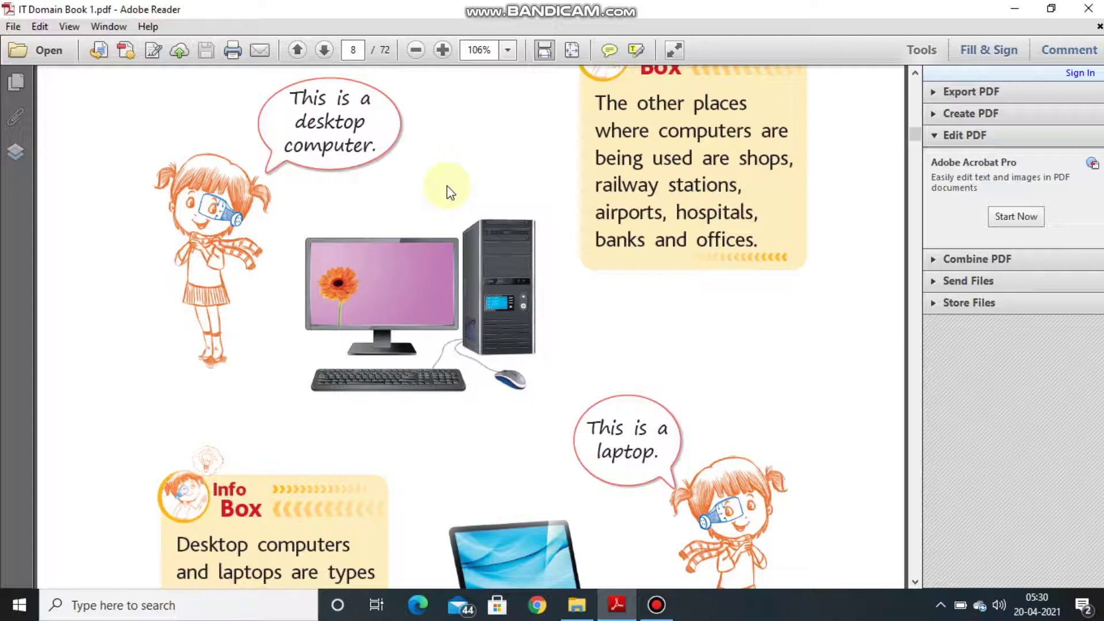
scroll(447, 186, up, 1)
scroll(447, 185, up, 5)
scroll(447, 186, up, 5)
scroll(447, 186, up, 5)
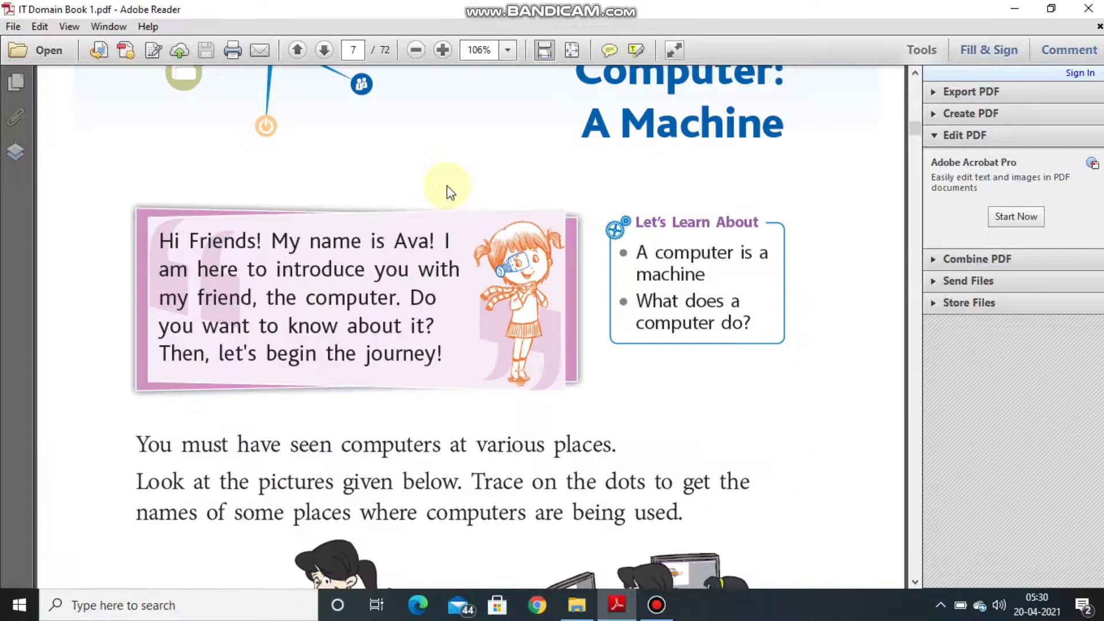
scroll(446, 186, down, 4)
scroll(448, 186, down, 3)
scroll(447, 185, down, 3)
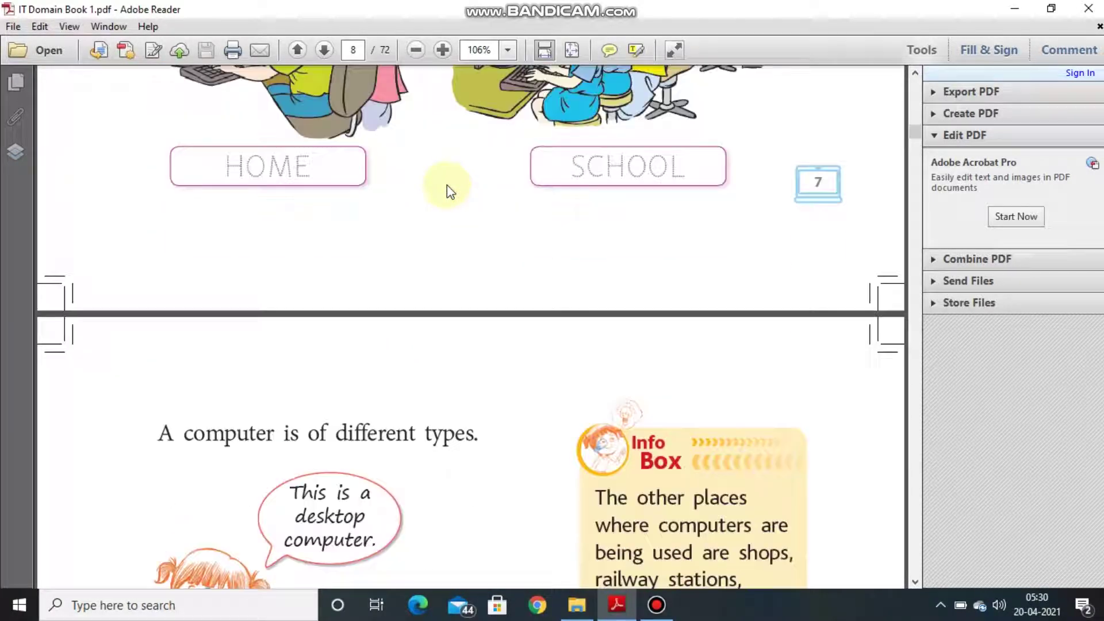
scroll(447, 185, down, 3)
scroll(447, 185, down, 1)
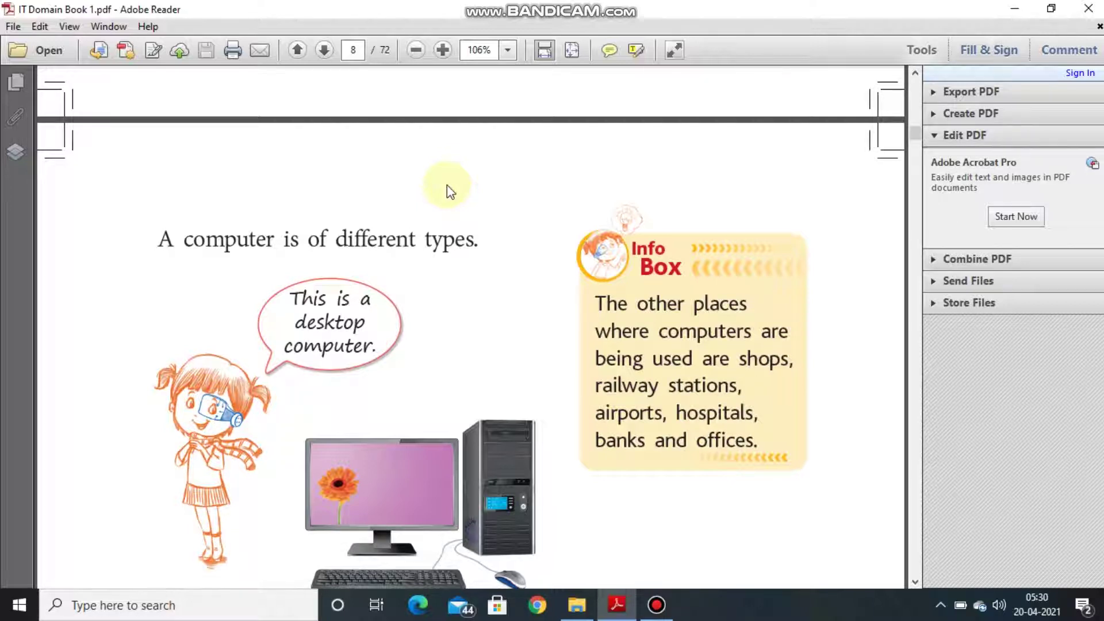
scroll(447, 185, down, 1)
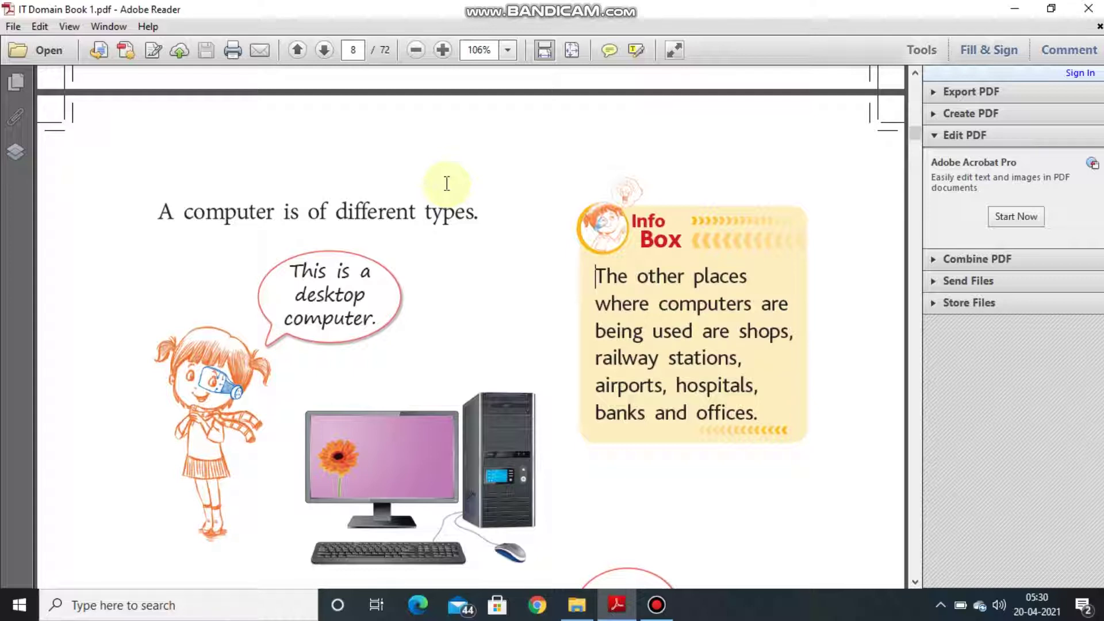
scroll(447, 183, down, 1)
scroll(447, 183, down, 1)
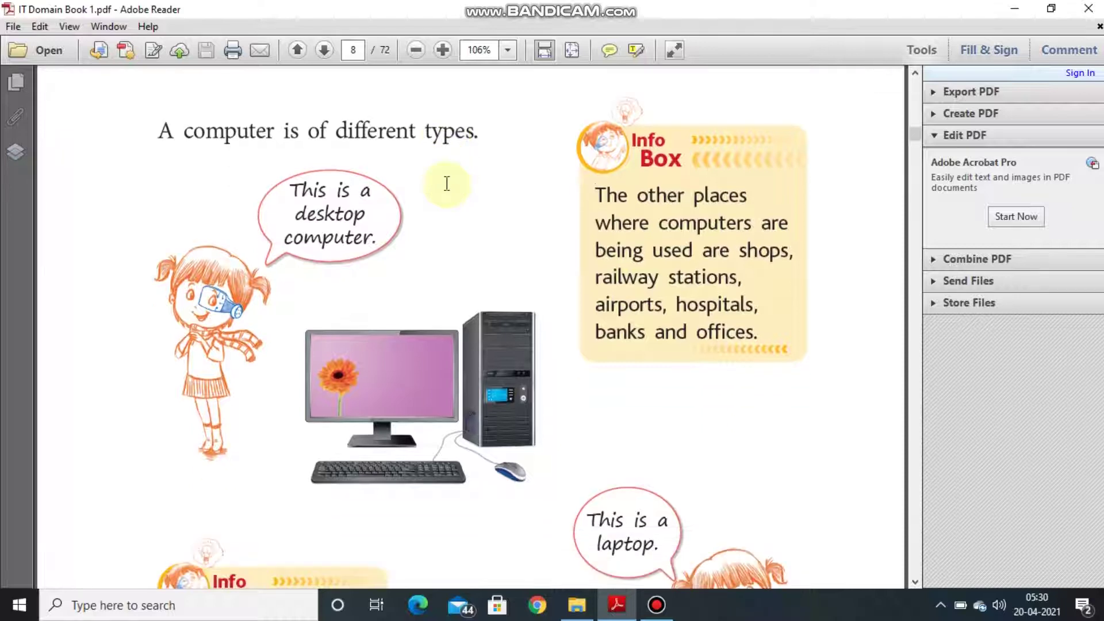
scroll(447, 183, down, 1)
scroll(447, 183, down, 1)
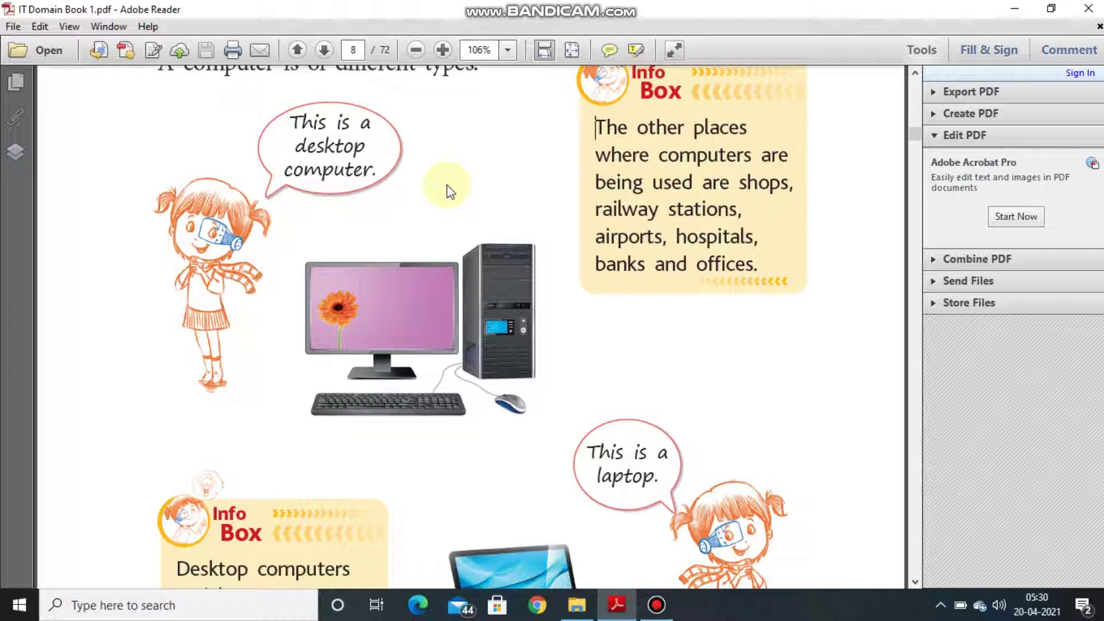
- Select the desktop computer picture on page 8
click(362, 348)
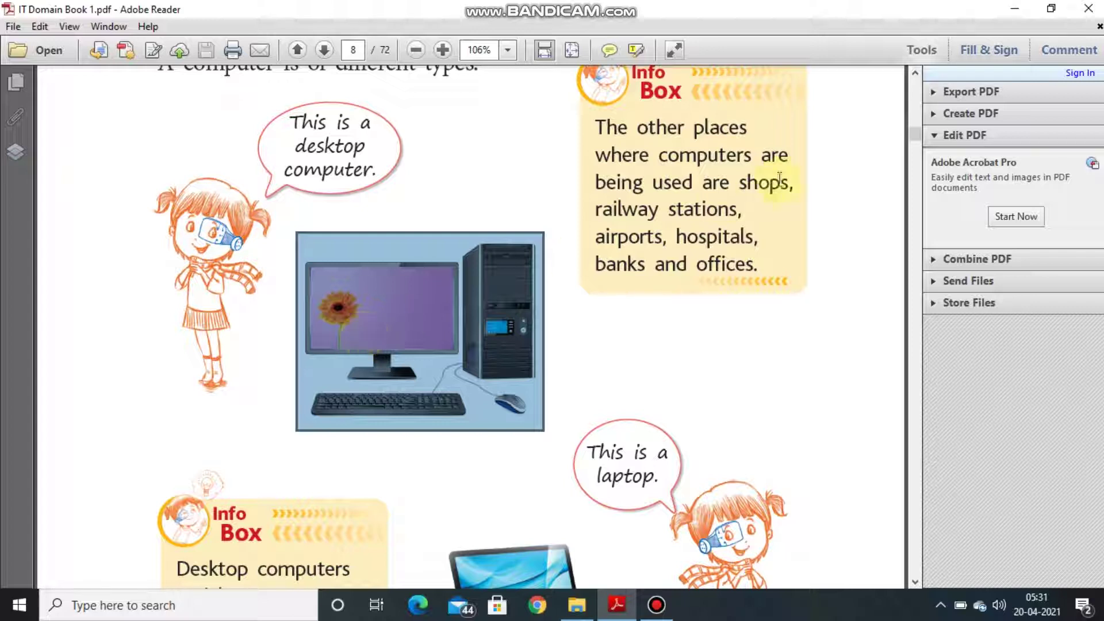
scroll(629, 419, down, 1)
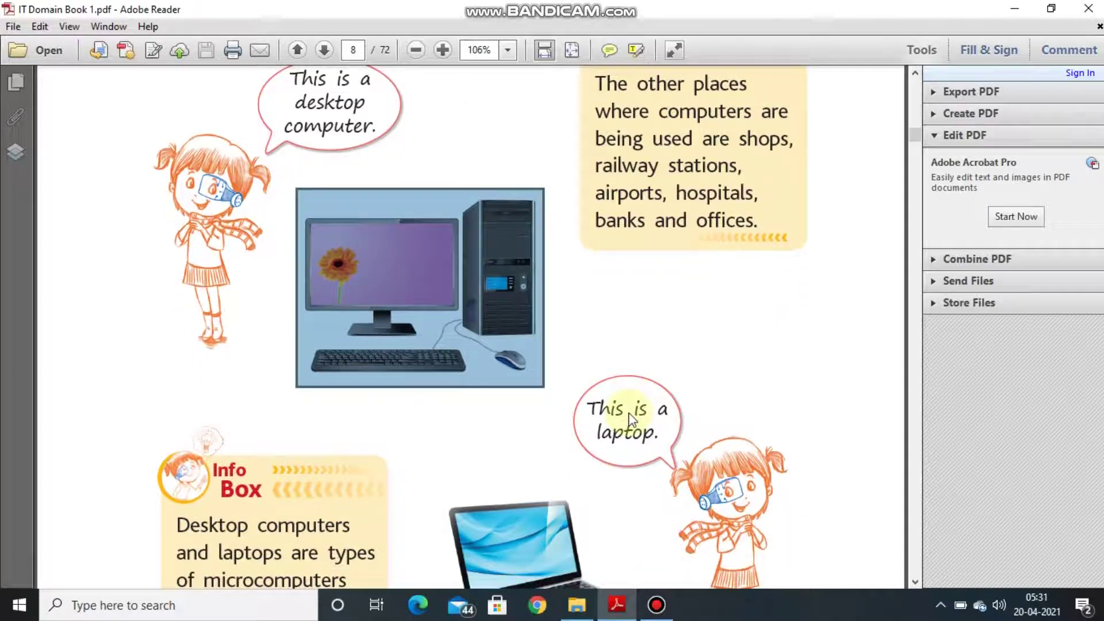
scroll(630, 419, down, 2)
scroll(629, 419, down, 1)
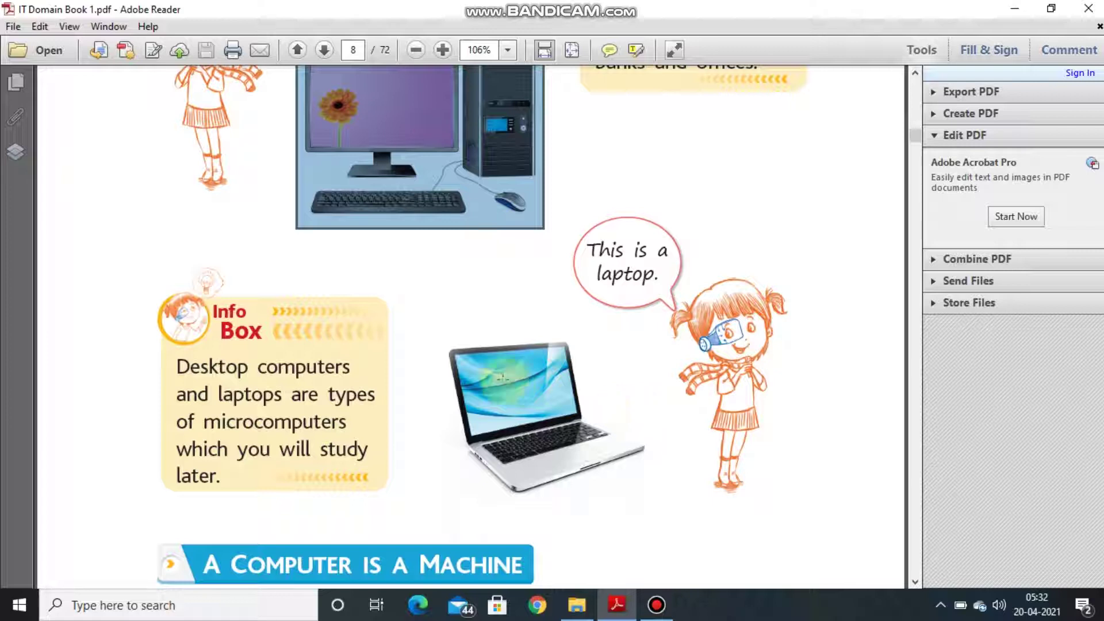
- Select, deselect and reselect the laptop picture on page 8
click(504, 380)
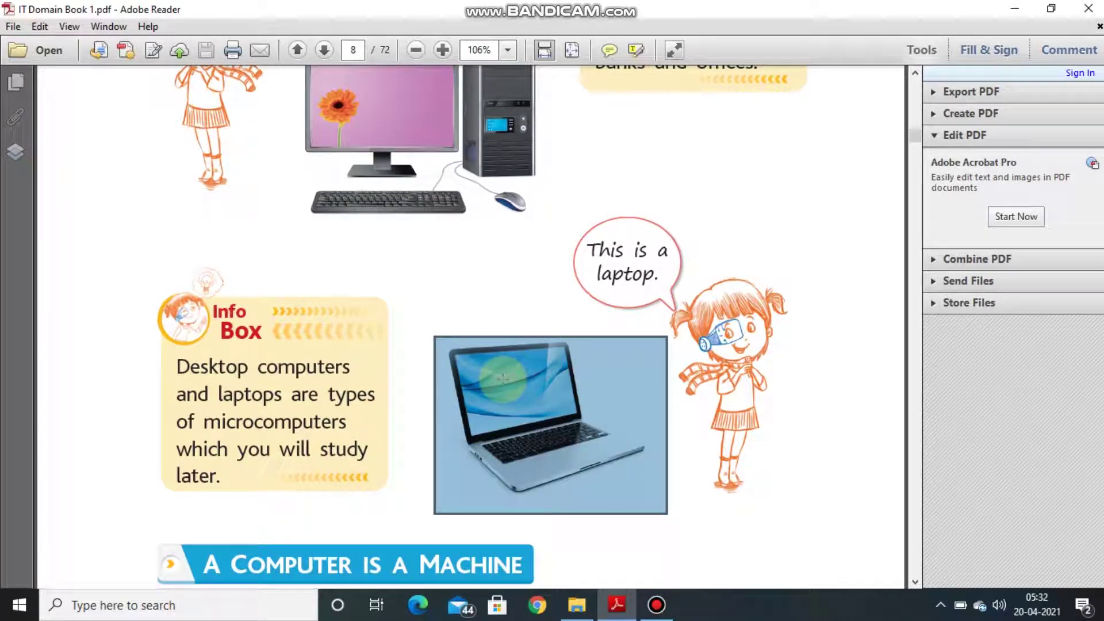
scroll(501, 371, up, 1)
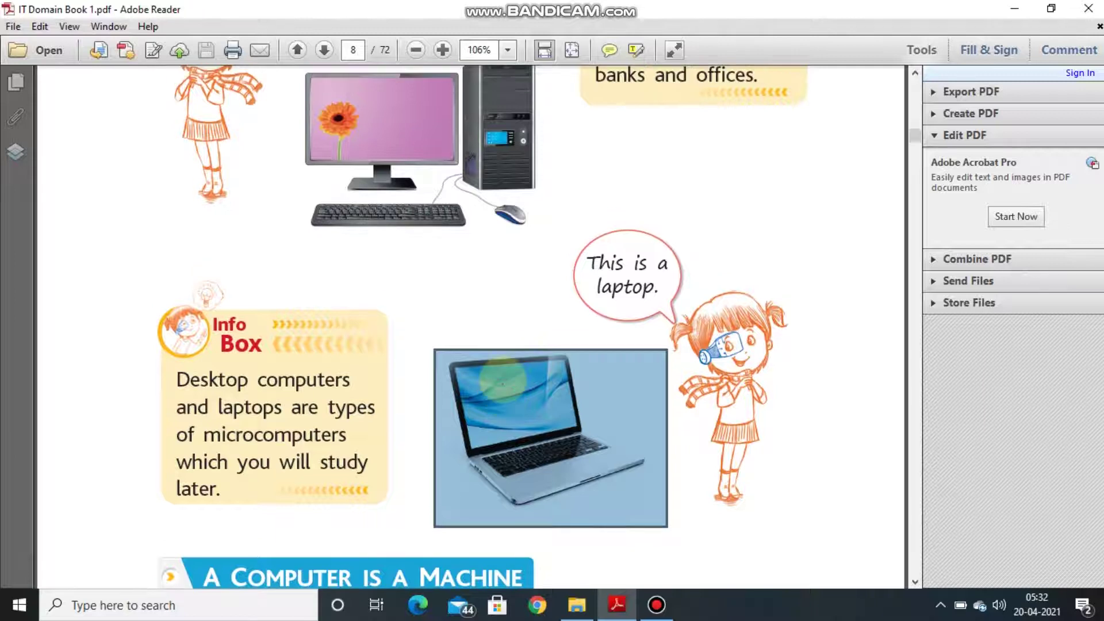
scroll(497, 354, up, 1)
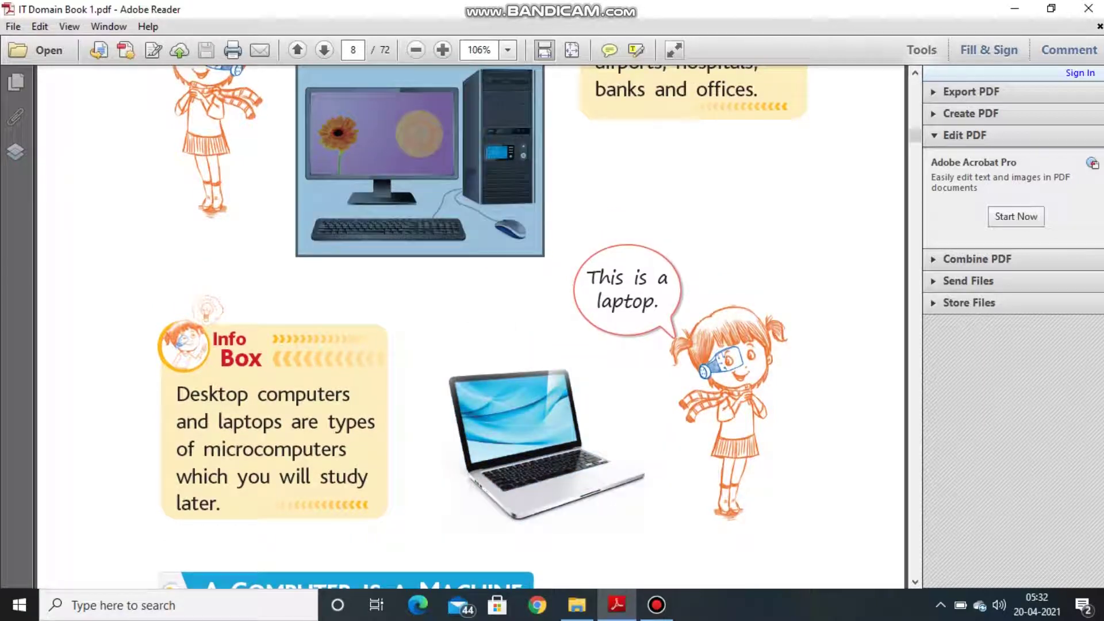
click(474, 457)
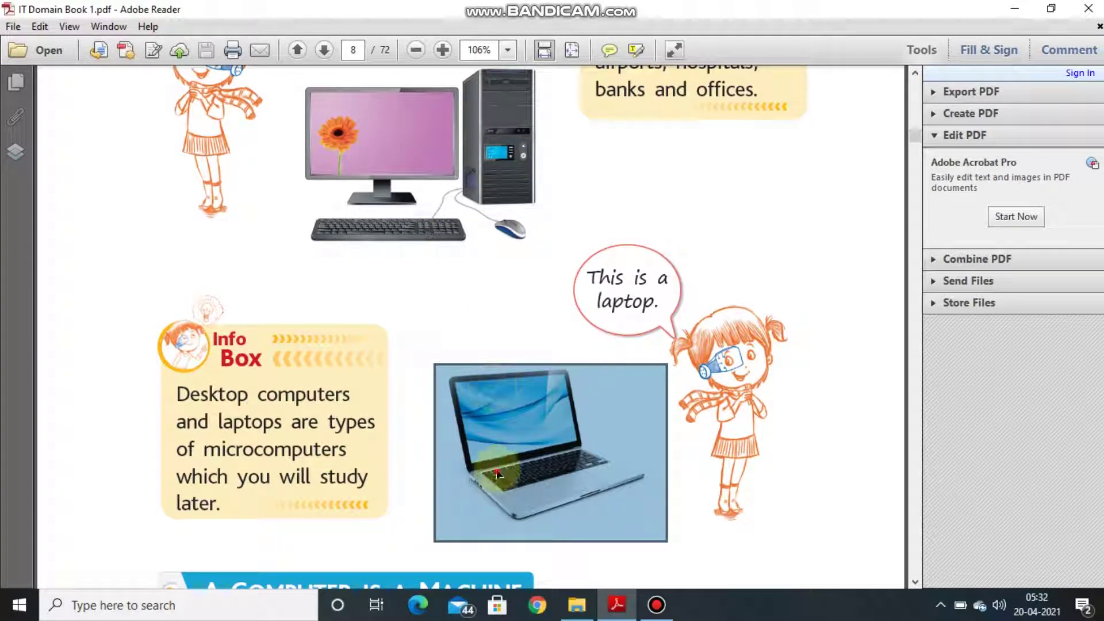
click(501, 471)
click(508, 467)
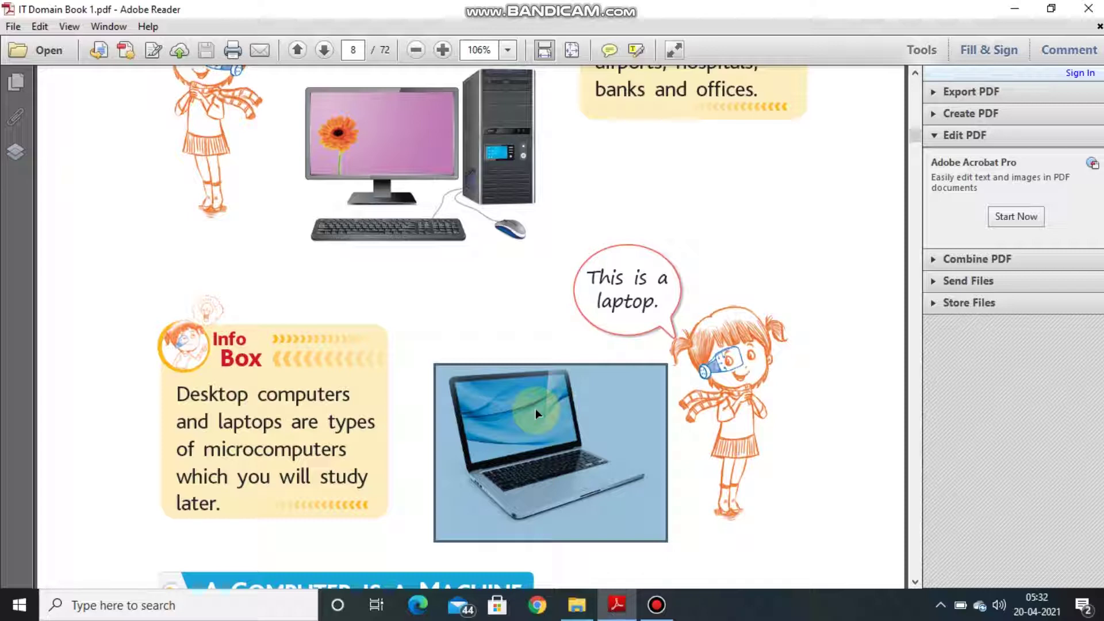
drag(914, 138, 915, 138)
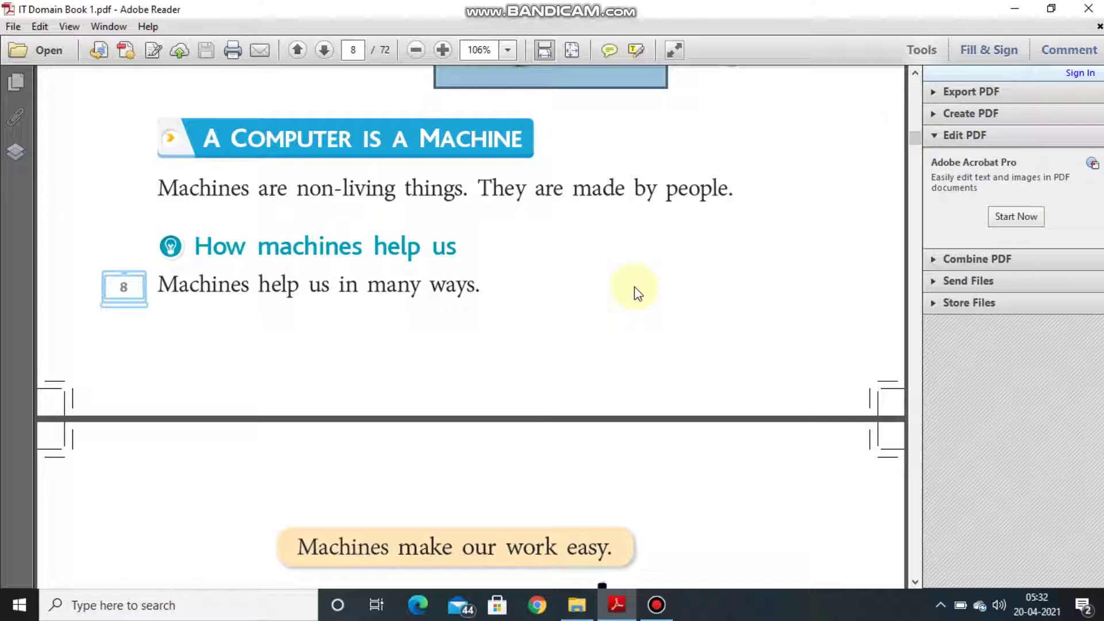
scroll(635, 294, down, 1)
scroll(633, 294, down, 2)
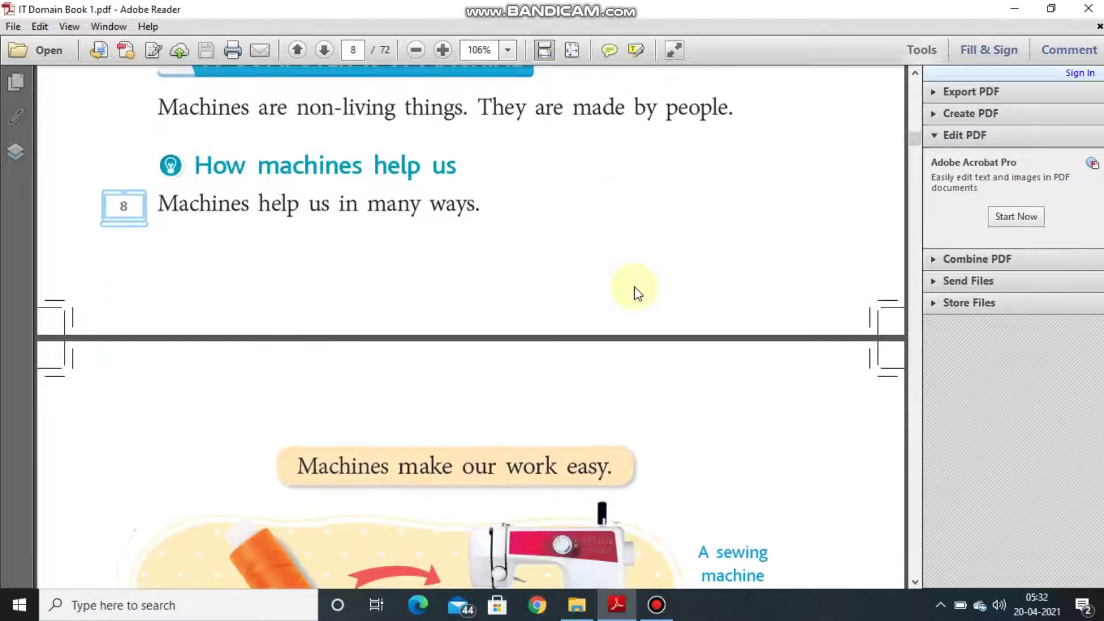
scroll(634, 294, down, 2)
scroll(634, 294, down, 3)
scroll(634, 292, down, 2)
scroll(634, 292, down, 1)
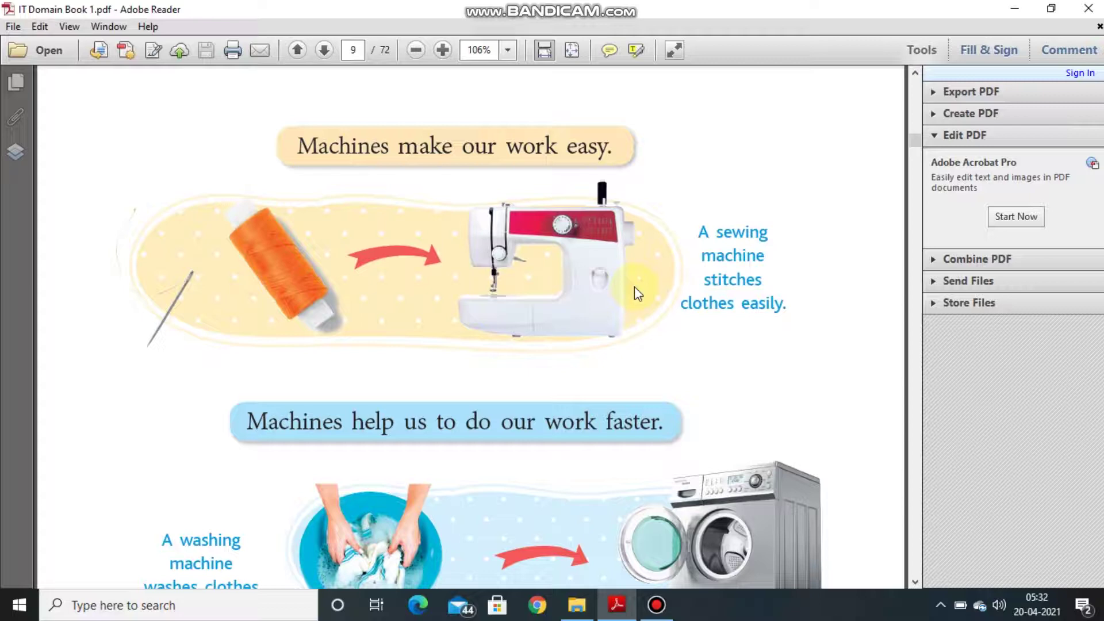
scroll(634, 292, down, 2)
scroll(634, 292, down, 2)
scroll(634, 294, down, 1)
scroll(635, 293, up, 3)
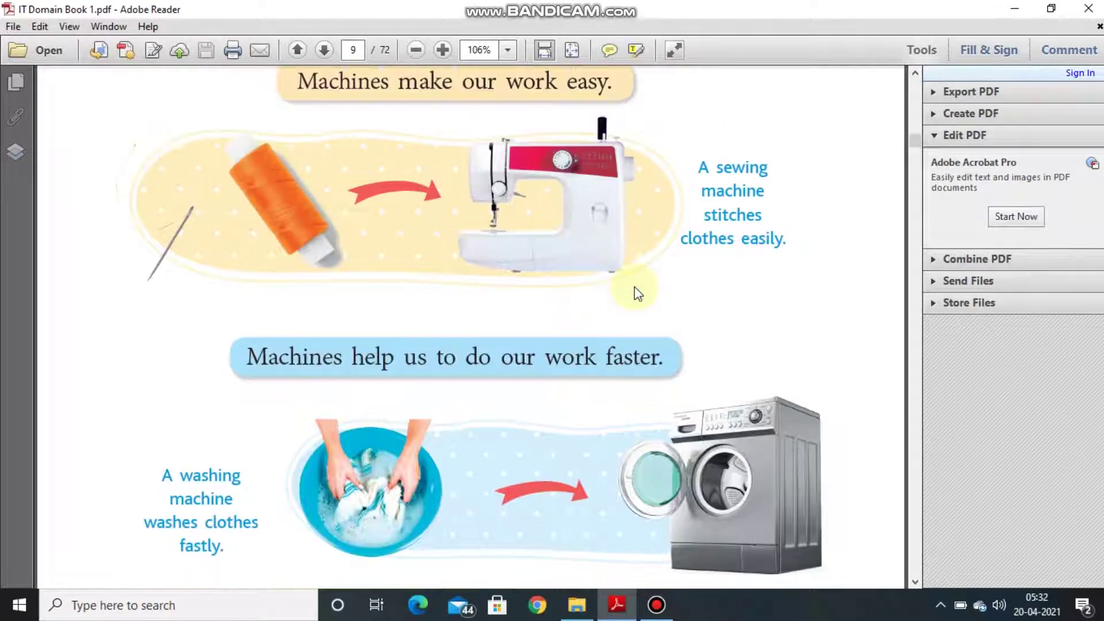
scroll(634, 293, up, 3)
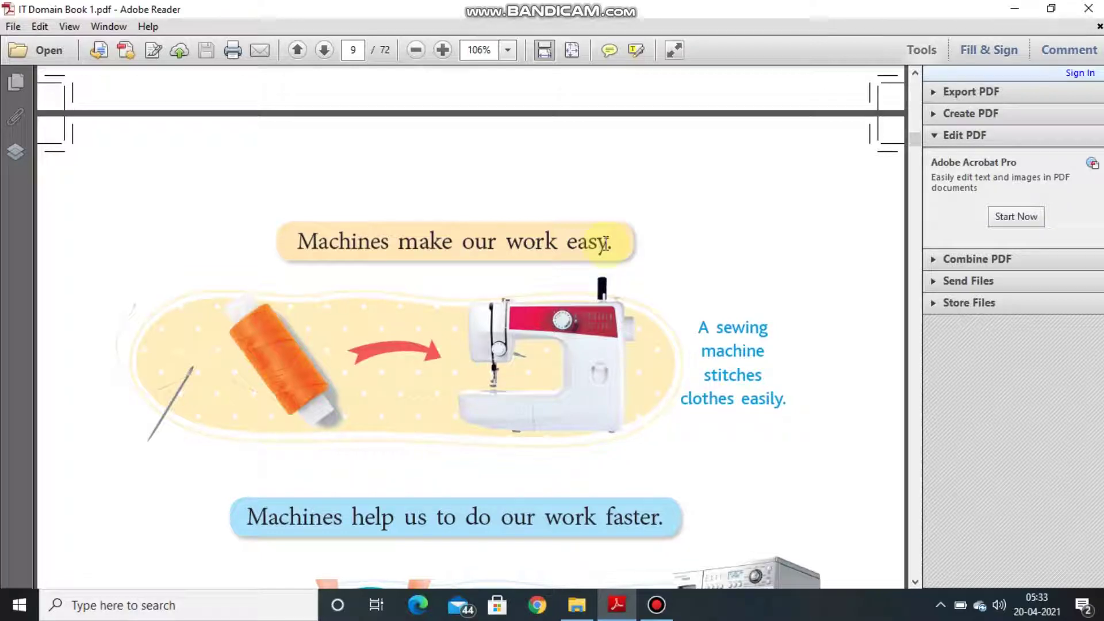
- Highlight page 9's 'make our work easy', 'faster' and 'save time' lines, then the wheel Info Box
drag(298, 241, 627, 248)
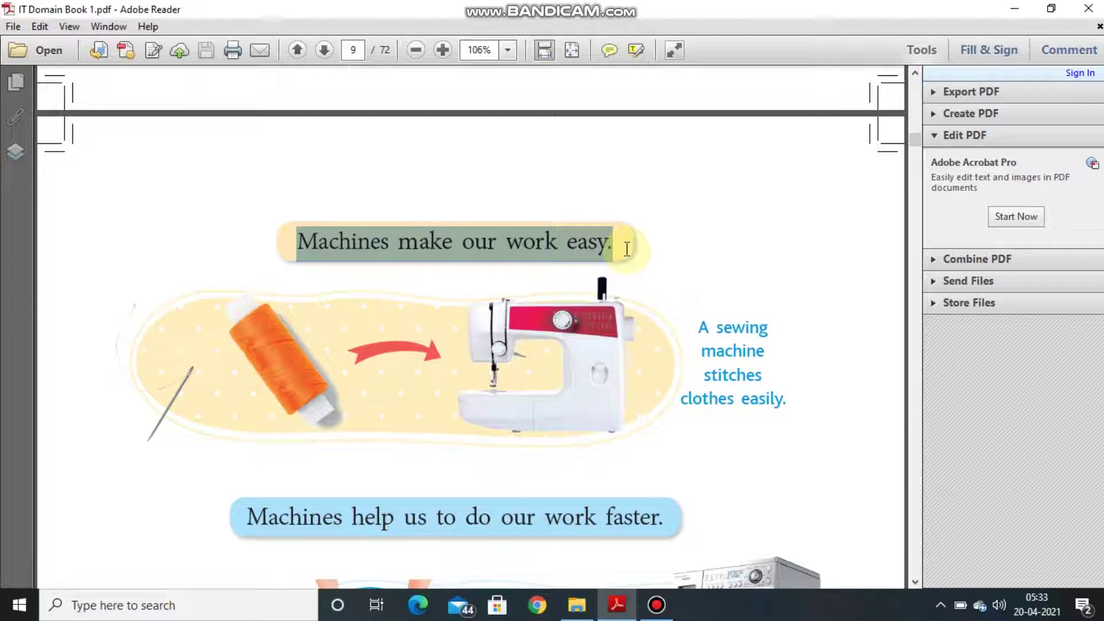
drag(913, 136, 917, 141)
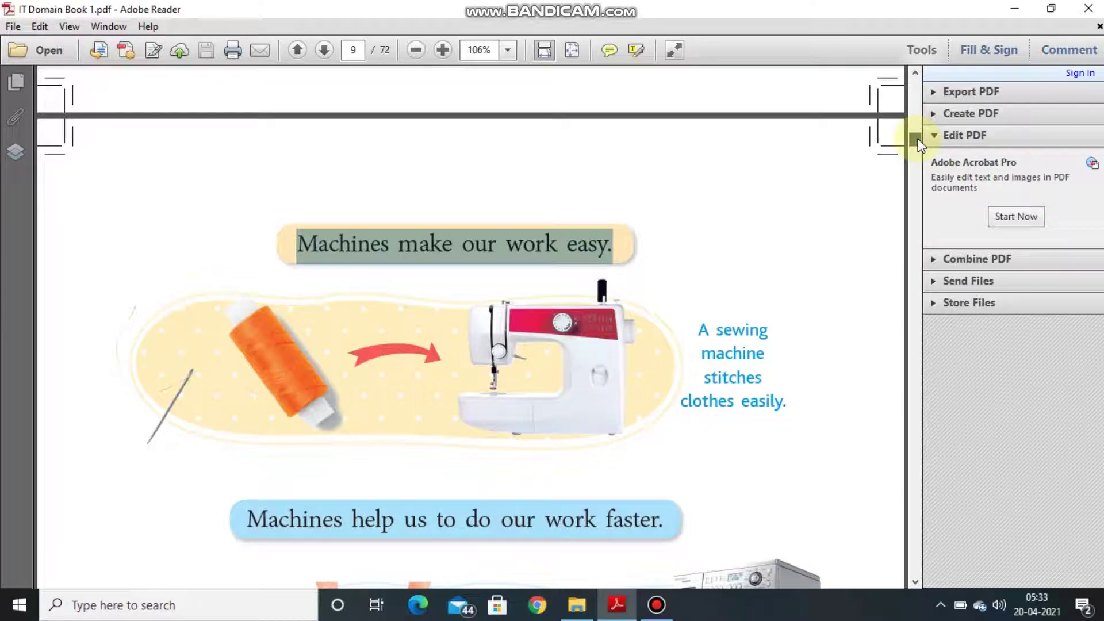
scroll(919, 141, down, 2)
scroll(918, 141, down, 3)
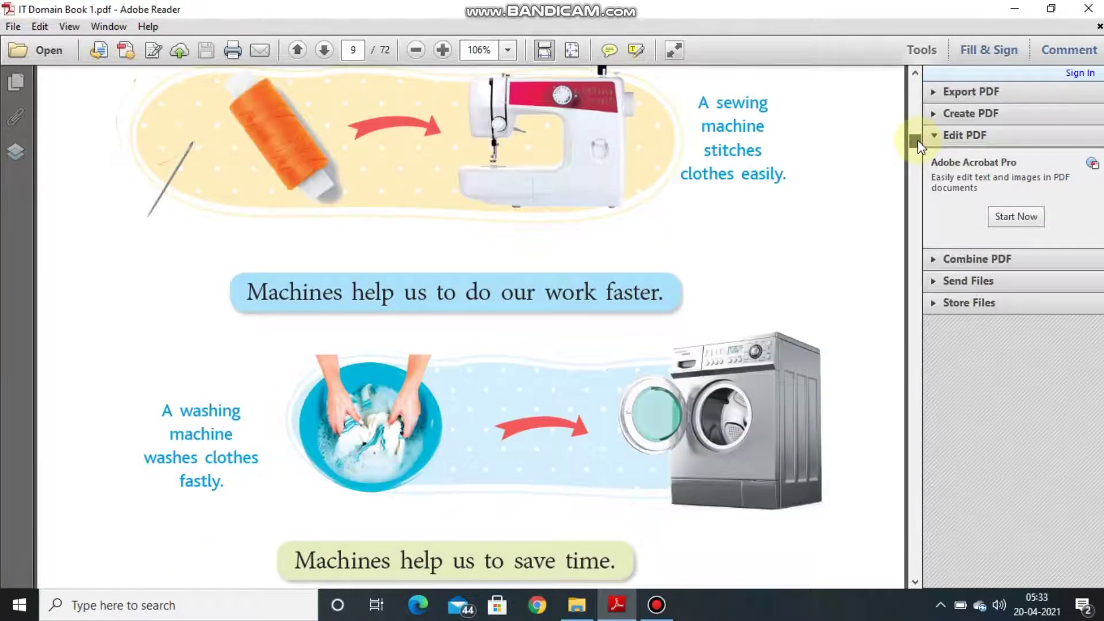
scroll(918, 142, down, 3)
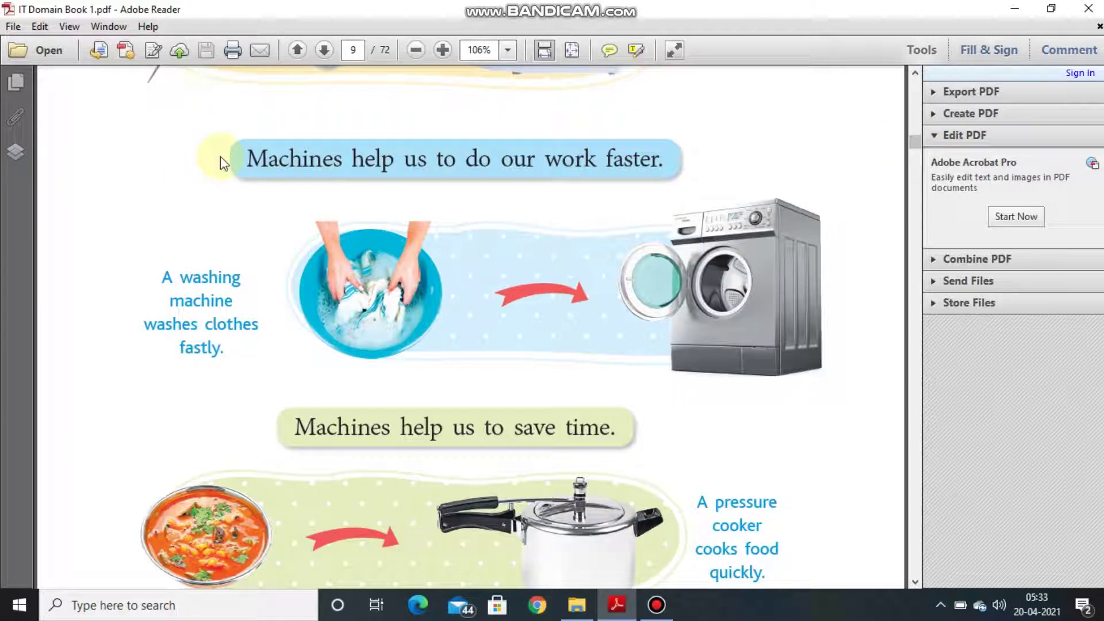
drag(241, 156, 678, 135)
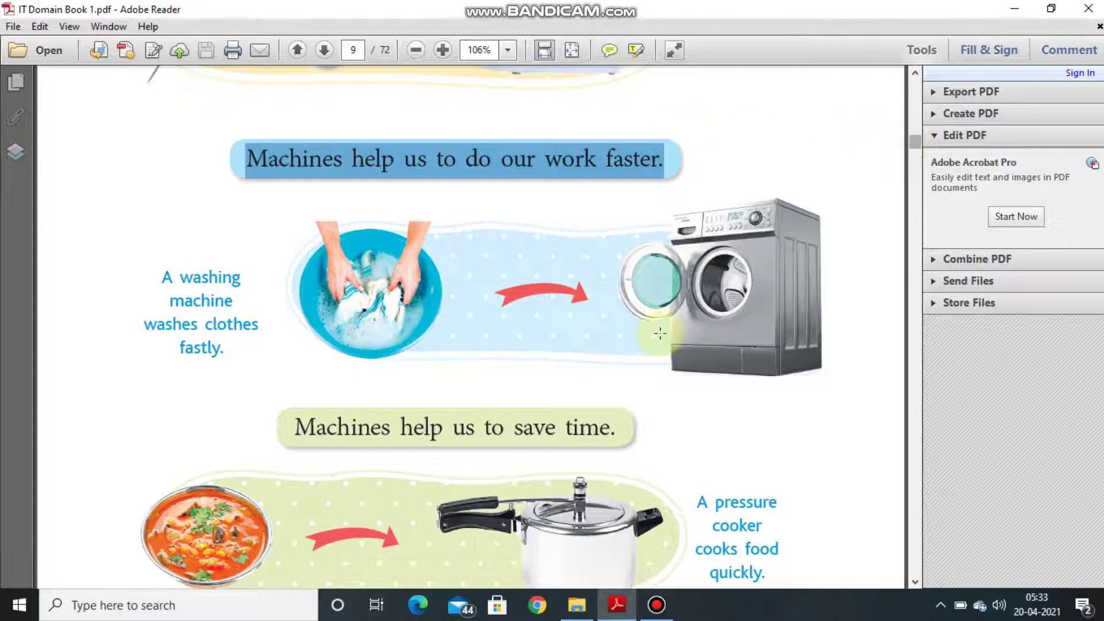
scroll(660, 333, down, 1)
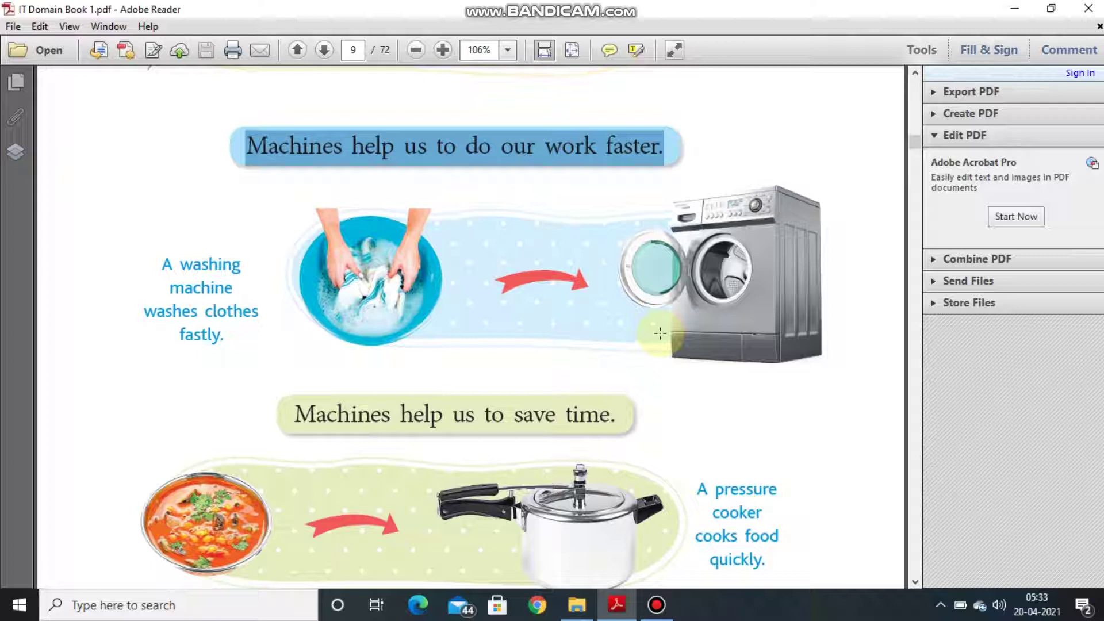
click(660, 333)
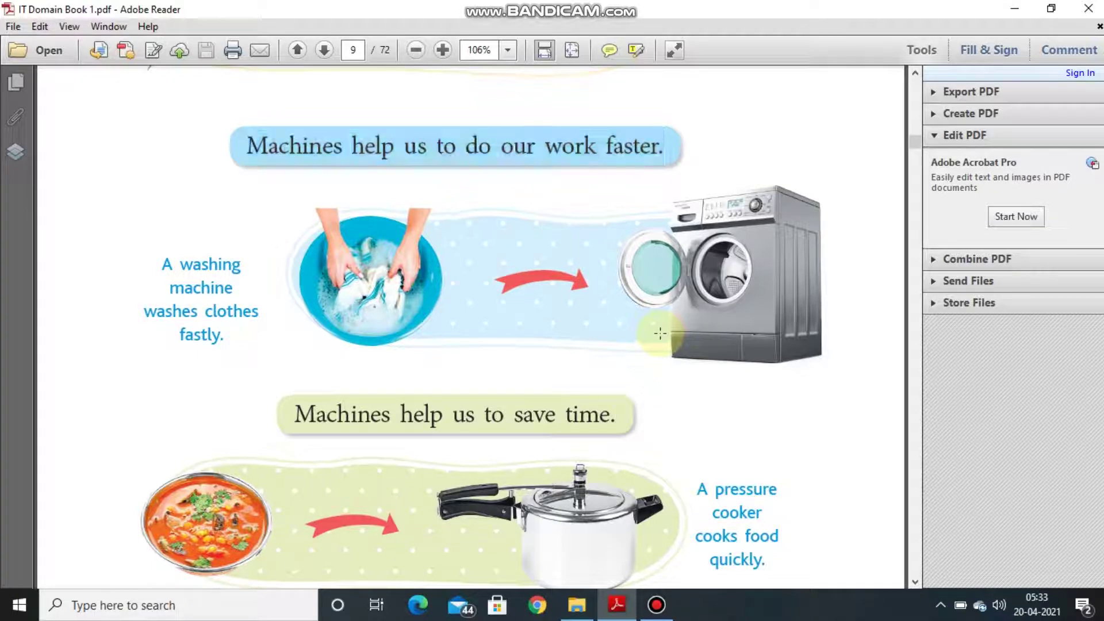
scroll(606, 383, down, 1)
scroll(606, 383, down, 1)
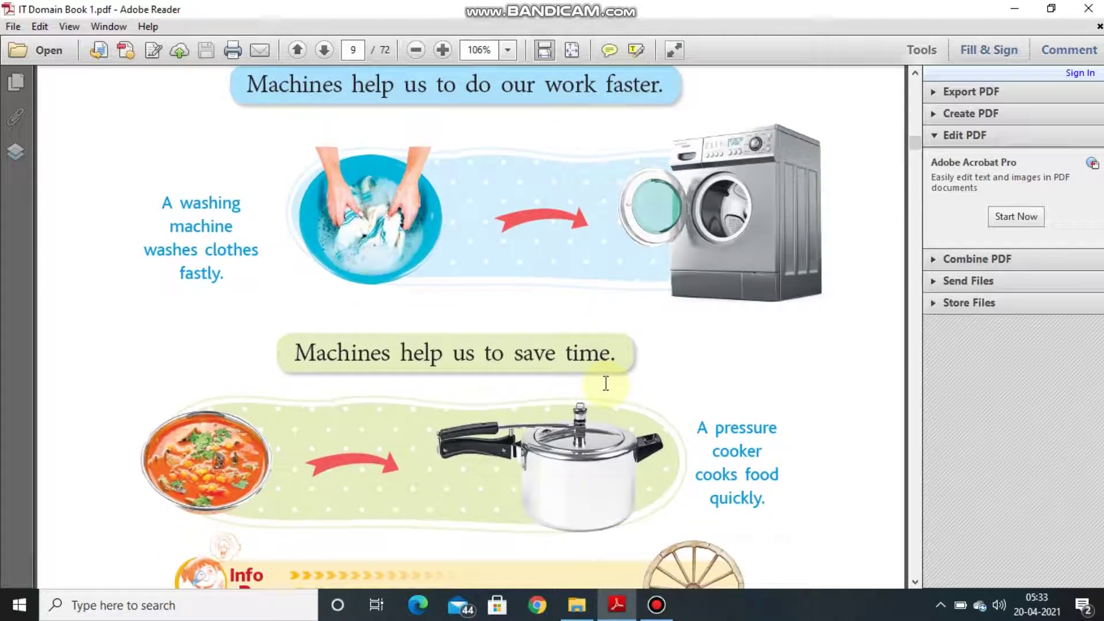
scroll(606, 384, down, 1)
scroll(606, 383, down, 2)
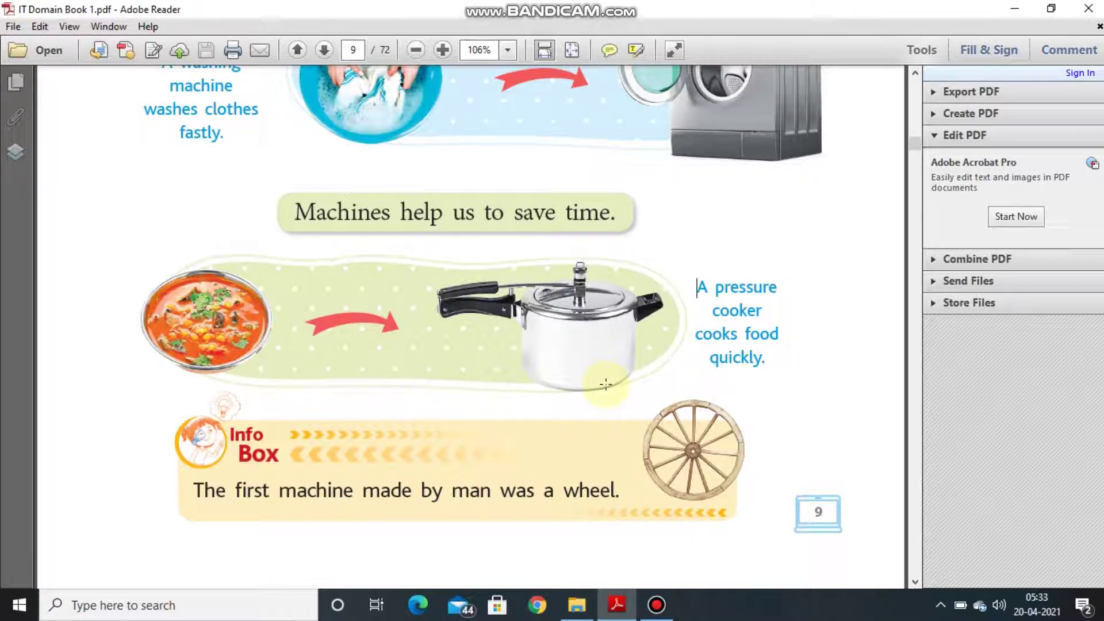
drag(401, 211, 616, 233)
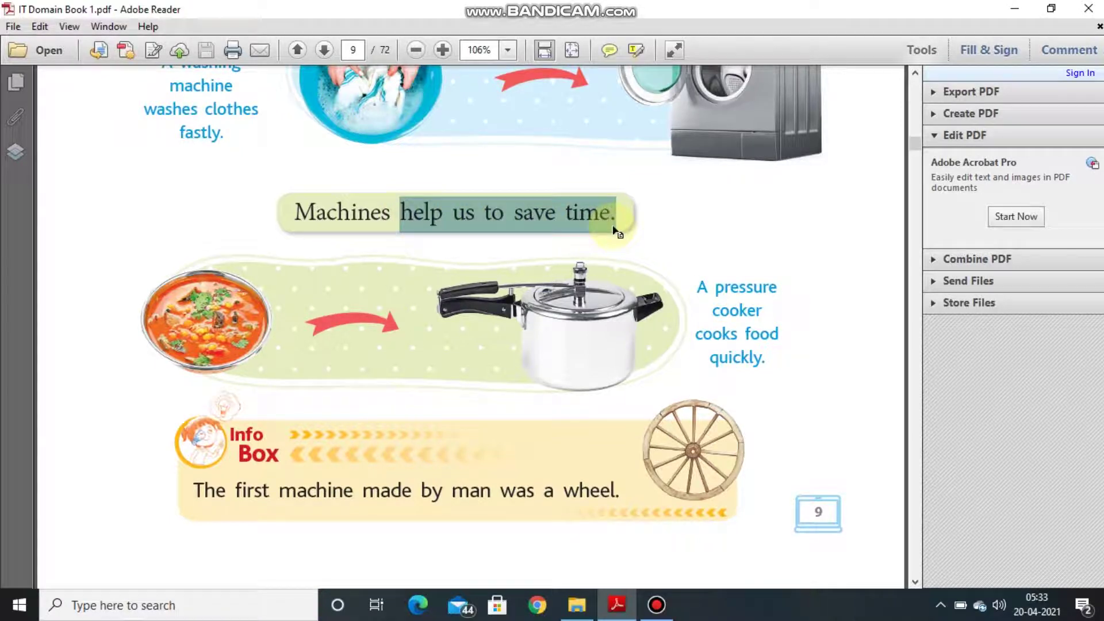
scroll(616, 233, down, 1)
scroll(616, 234, down, 2)
scroll(616, 234, down, 1)
scroll(616, 233, down, 2)
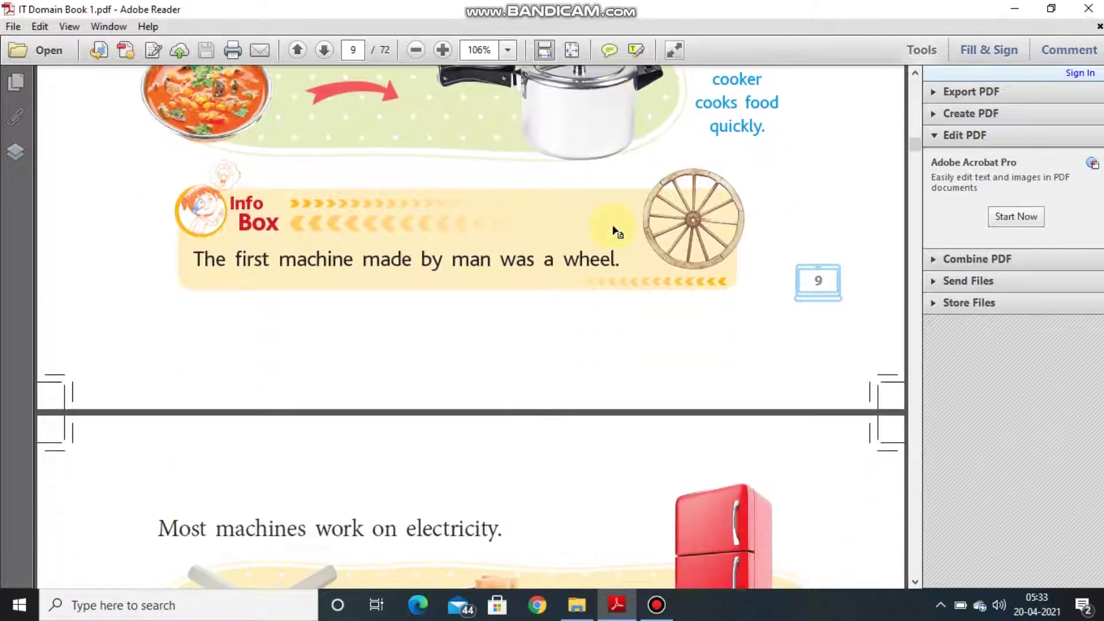
scroll(616, 233, down, 1)
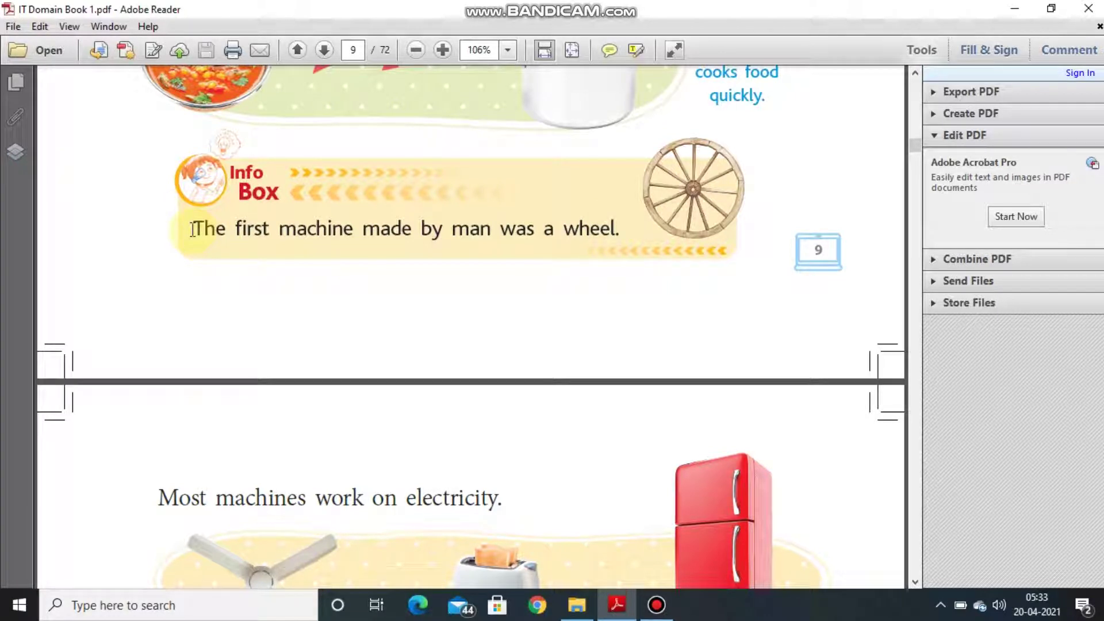
mouse_move(191, 229)
mouse_down()
mouse_move(439, 242)
mouse_move(622, 228)
mouse_up()
click(560, 226)
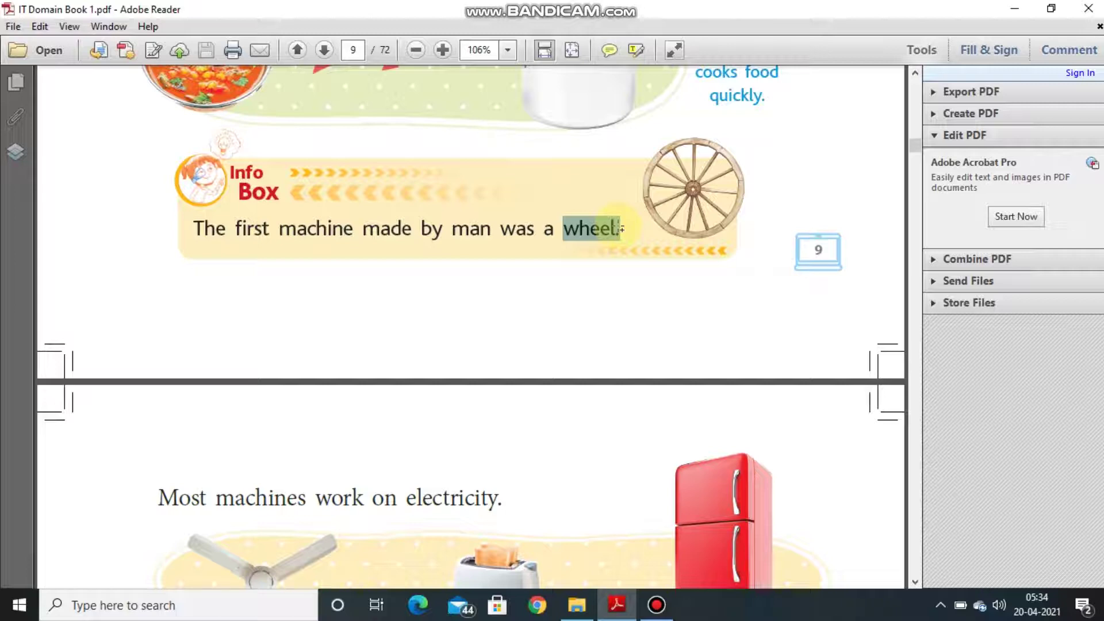
scroll(622, 228, down, 2)
scroll(621, 228, down, 3)
scroll(621, 227, down, 4)
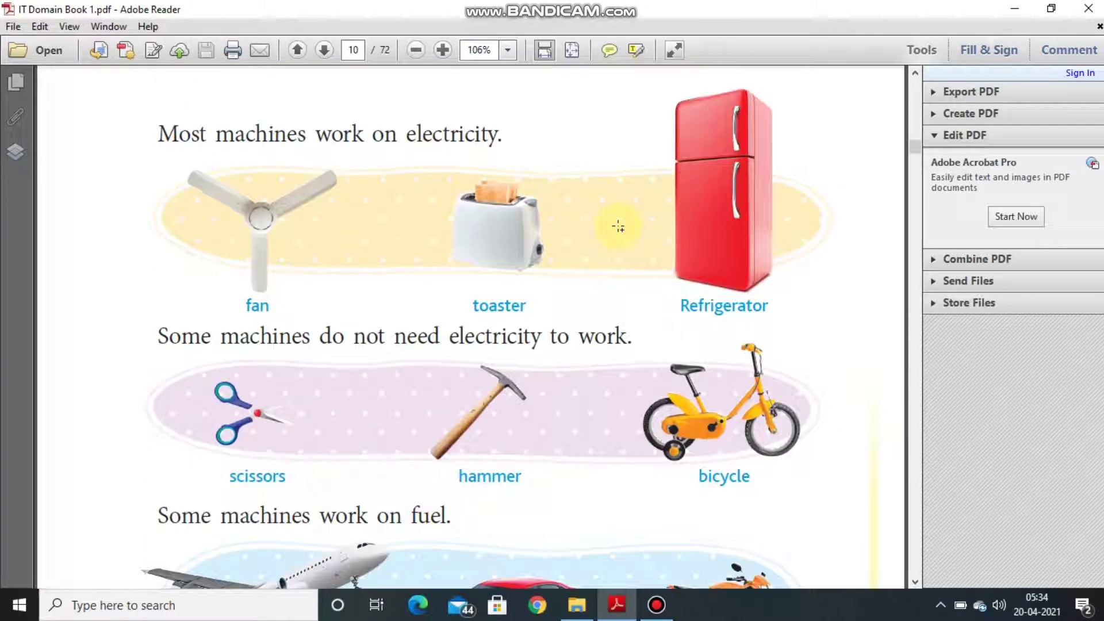
scroll(621, 228, down, 3)
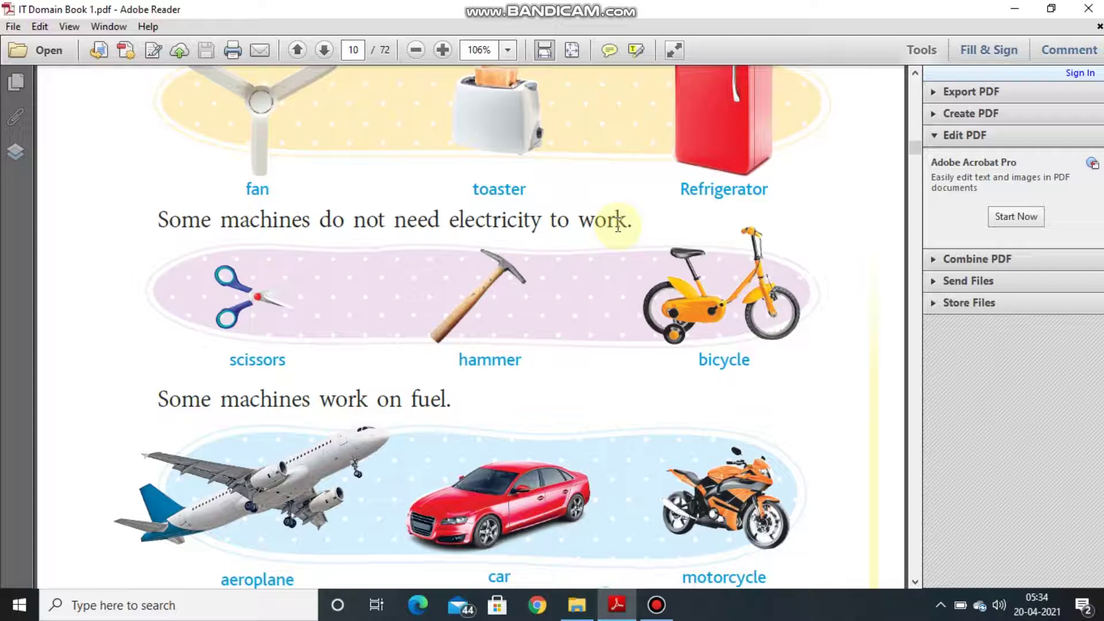
scroll(617, 226, down, 1)
scroll(619, 227, down, 3)
scroll(618, 226, down, 3)
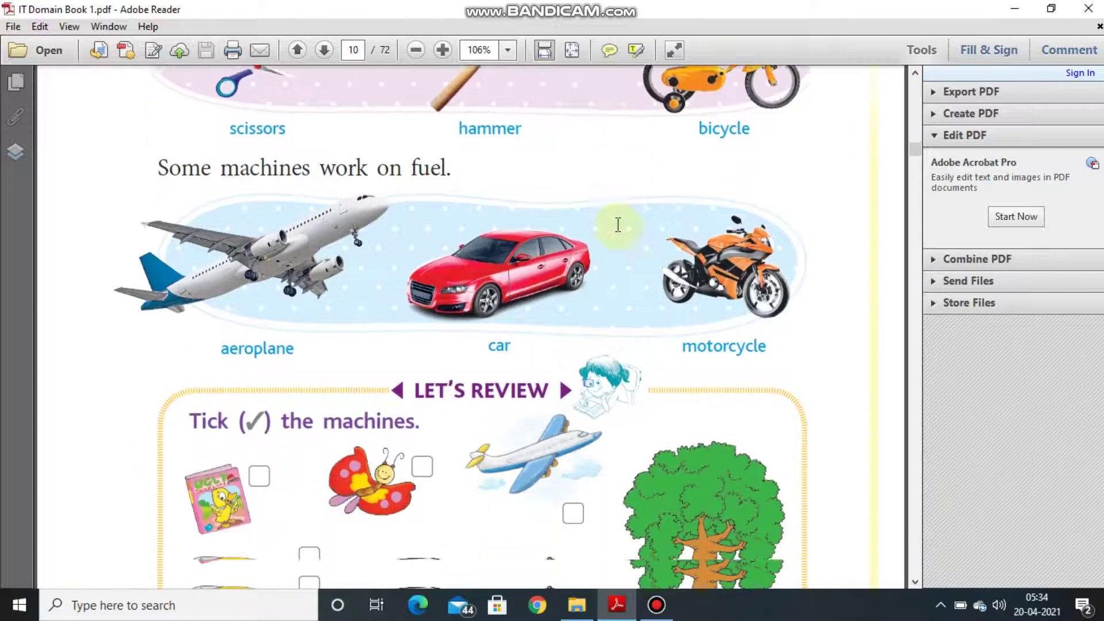
scroll(618, 226, down, 5)
scroll(618, 226, down, 5)
scroll(618, 225, down, 5)
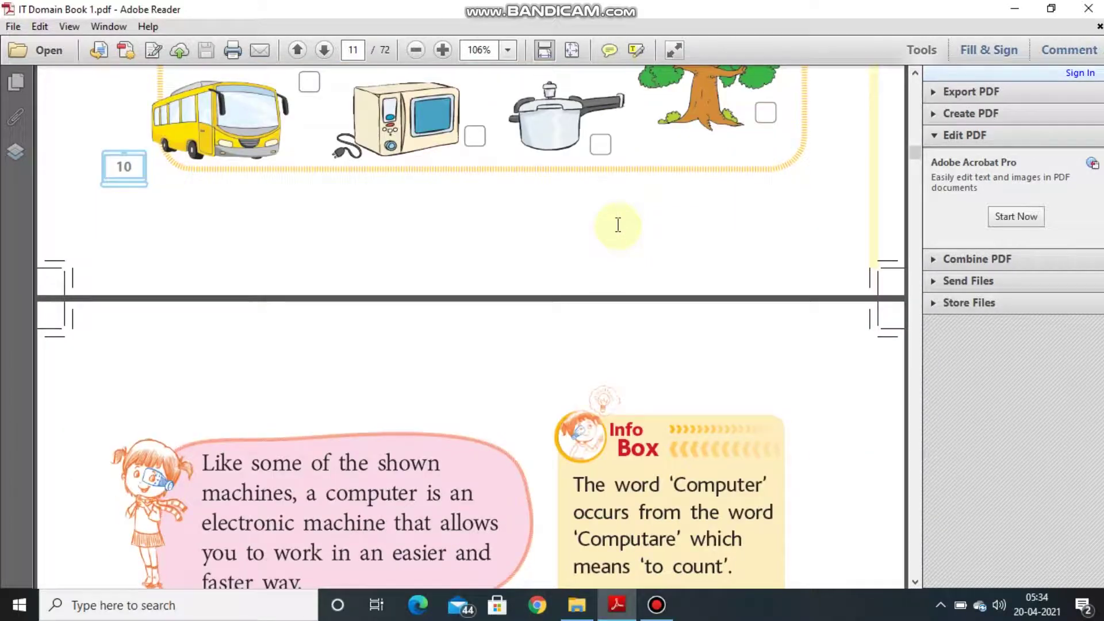
scroll(618, 225, down, 5)
scroll(618, 225, down, 1)
scroll(619, 226, down, 1)
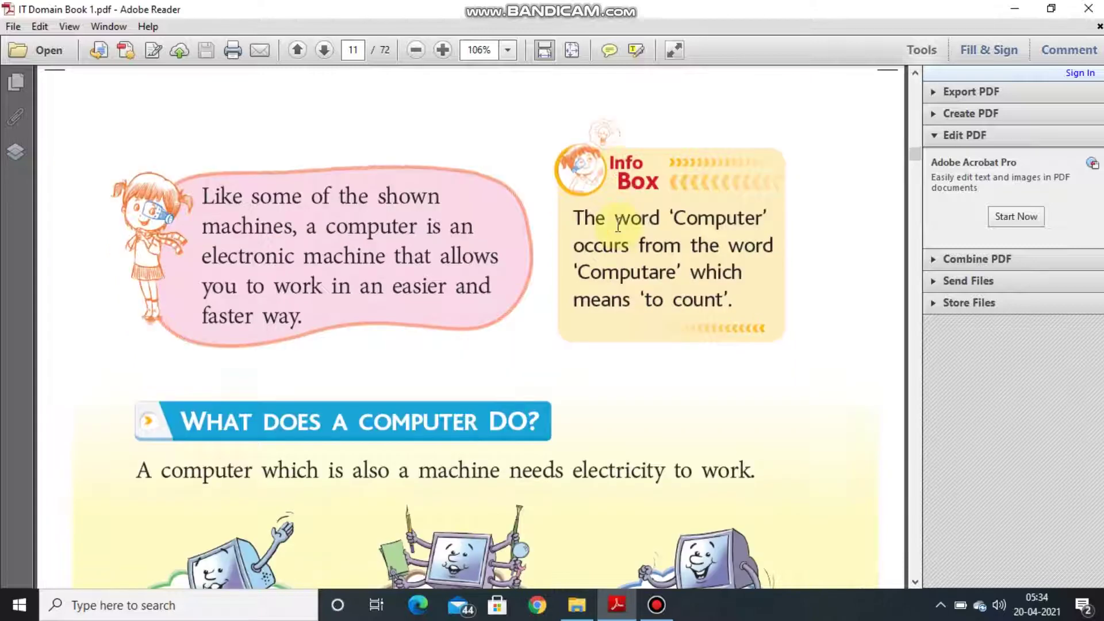
scroll(618, 226, down, 1)
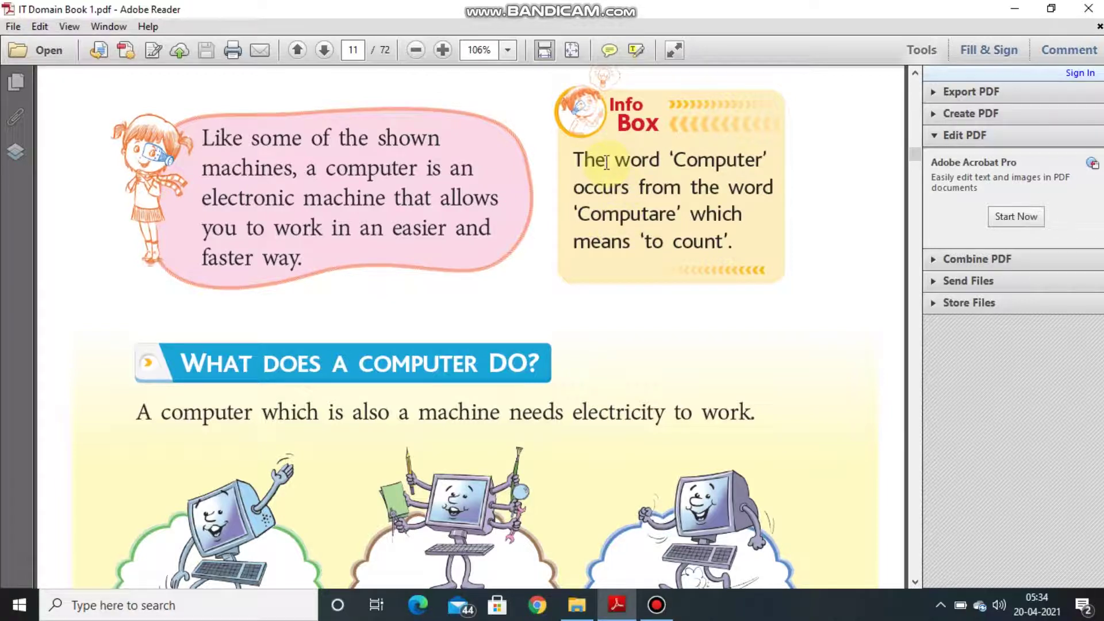
- Highlight and then clear the Info Box text about the word Computer
mouse_move(571, 159)
mouse_down()
mouse_move(751, 232)
mouse_move(751, 253)
mouse_up()
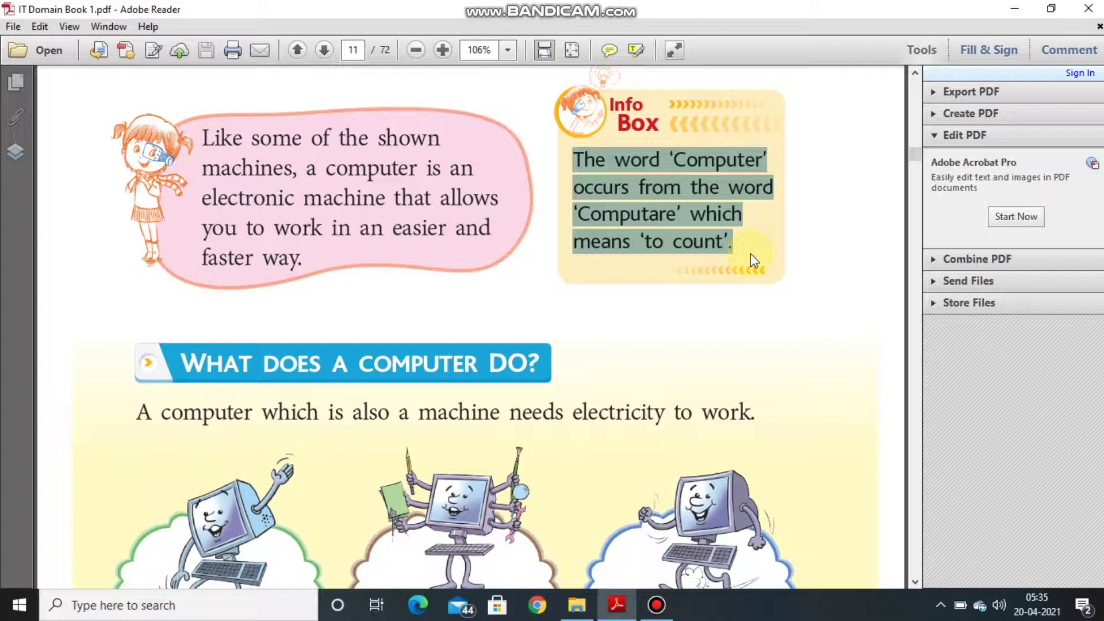
click(751, 253)
- Move ahead one page with the Right arrow key
key(Right)
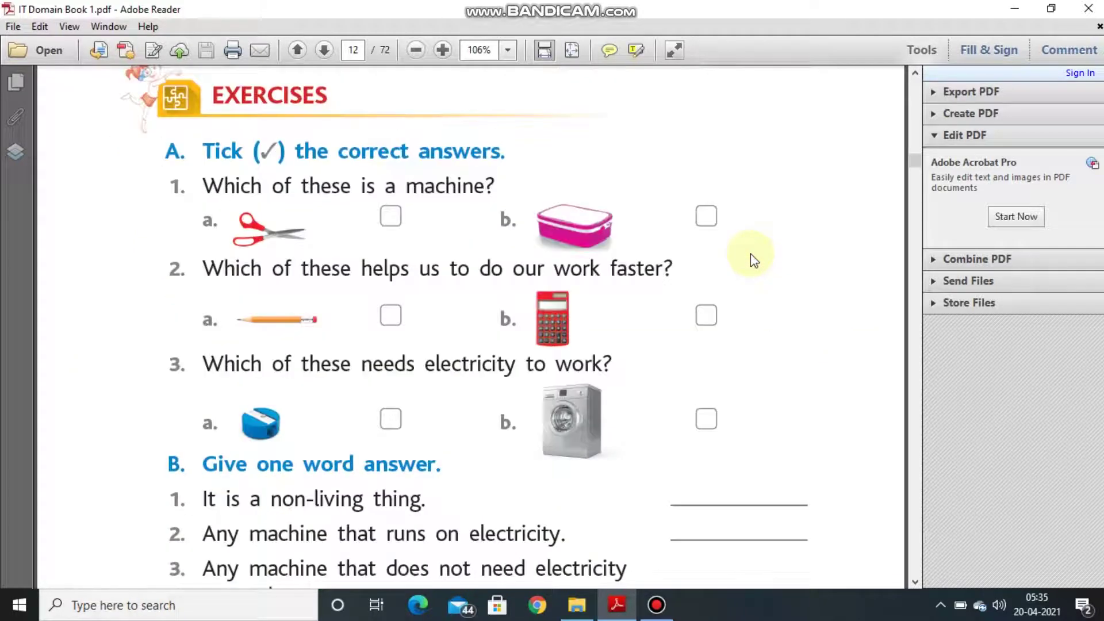
scroll(750, 254, up, 3)
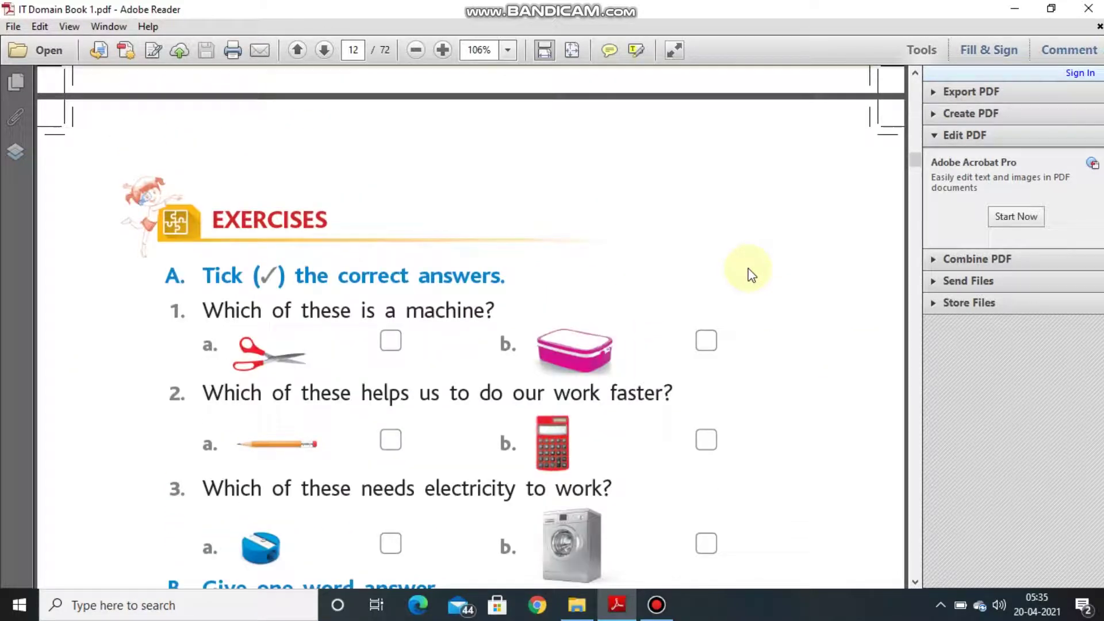
scroll(750, 275, up, 3)
scroll(518, 316, up, 10)
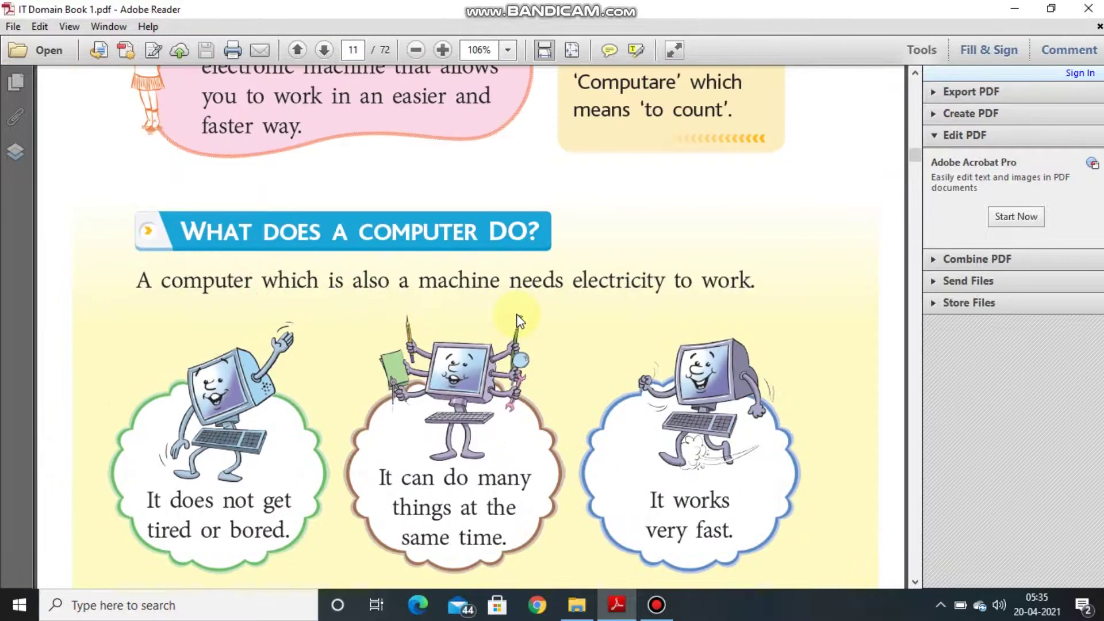
scroll(518, 319, down, 1)
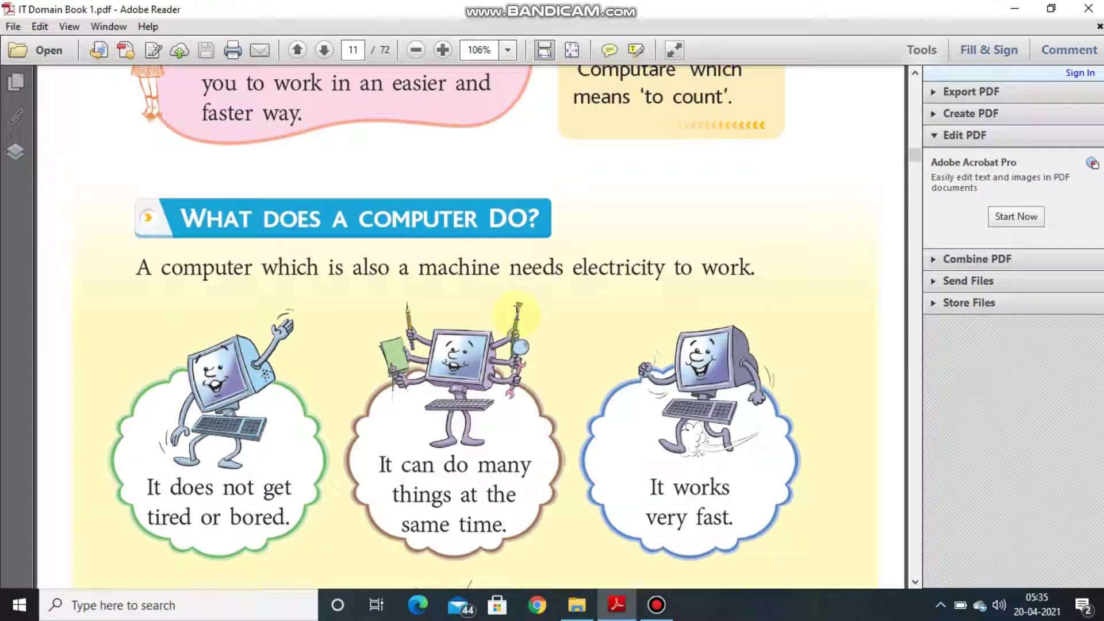
scroll(518, 317, down, 2)
scroll(513, 313, down, 1)
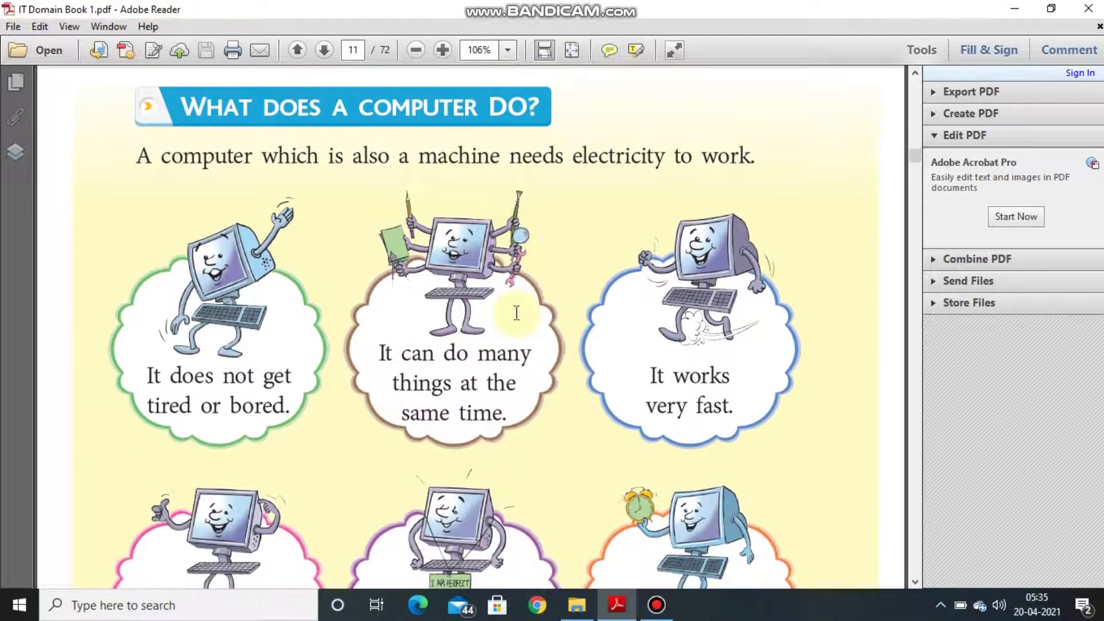
scroll(513, 314, down, 1)
scroll(516, 314, down, 1)
scroll(517, 314, down, 1)
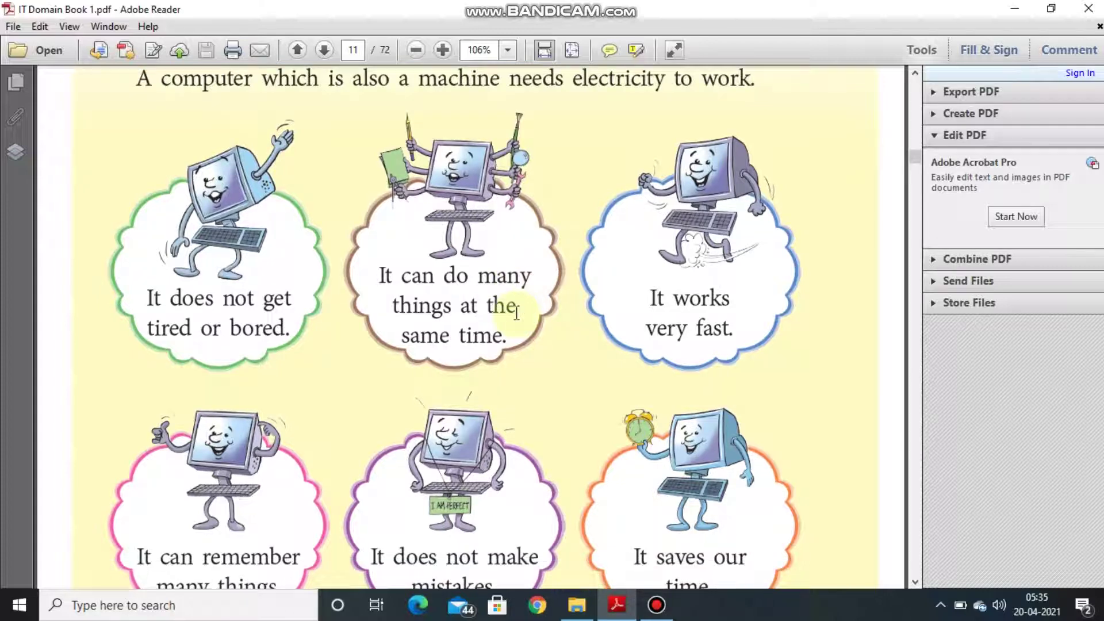
scroll(516, 313, down, 2)
scroll(517, 313, down, 1)
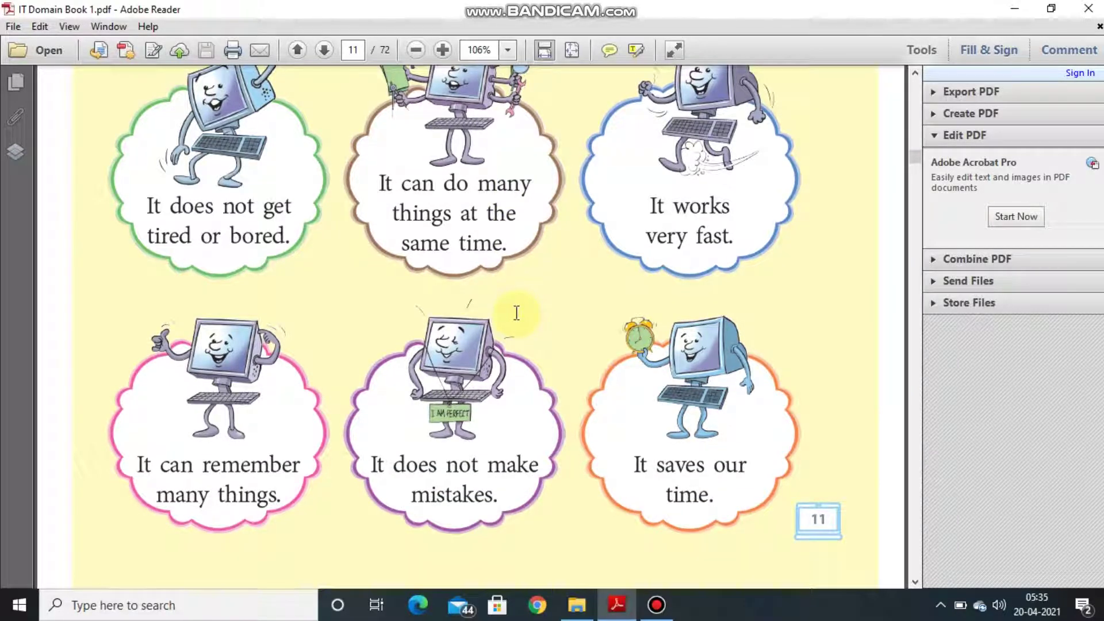
scroll(517, 313, up, 1)
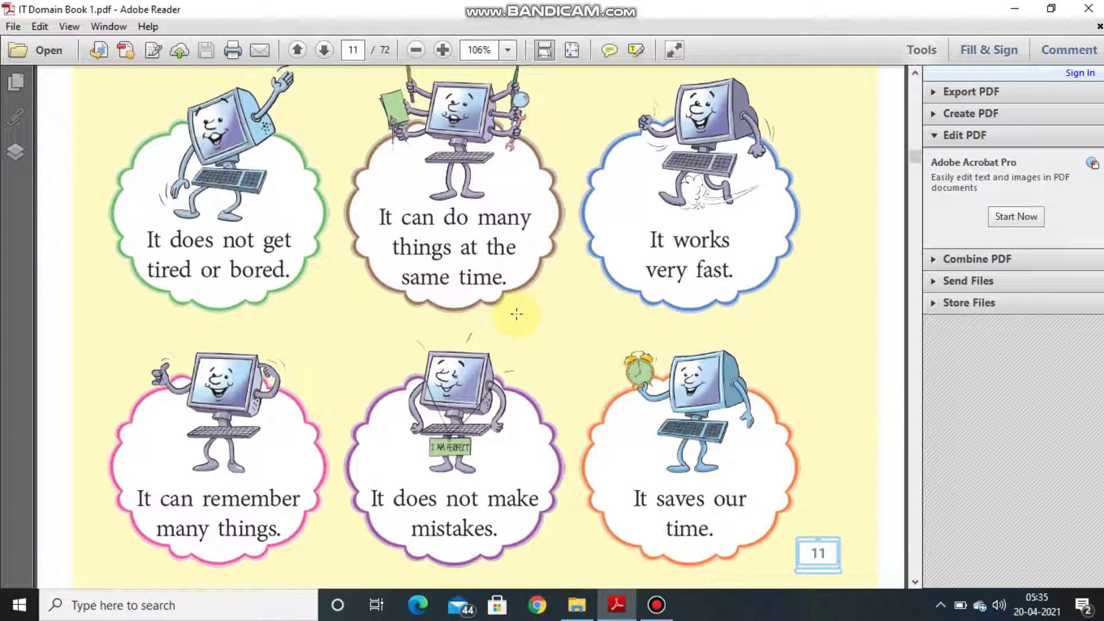
- Highlight the first advantage, 'It does not get tired or bored.'
click(184, 212)
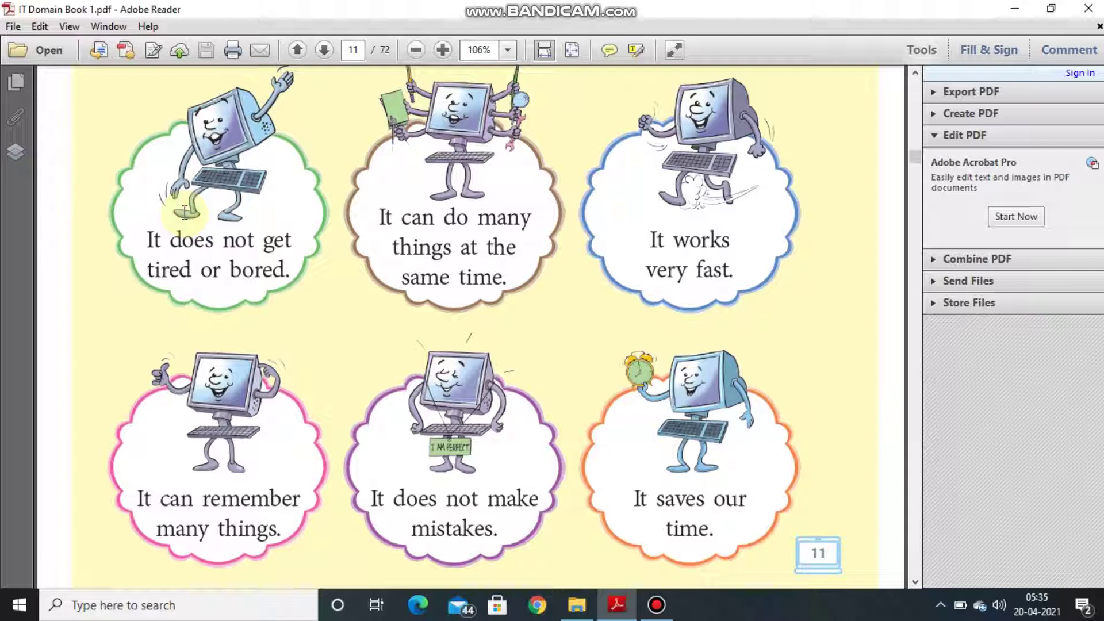
click(209, 129)
drag(143, 241, 164, 241)
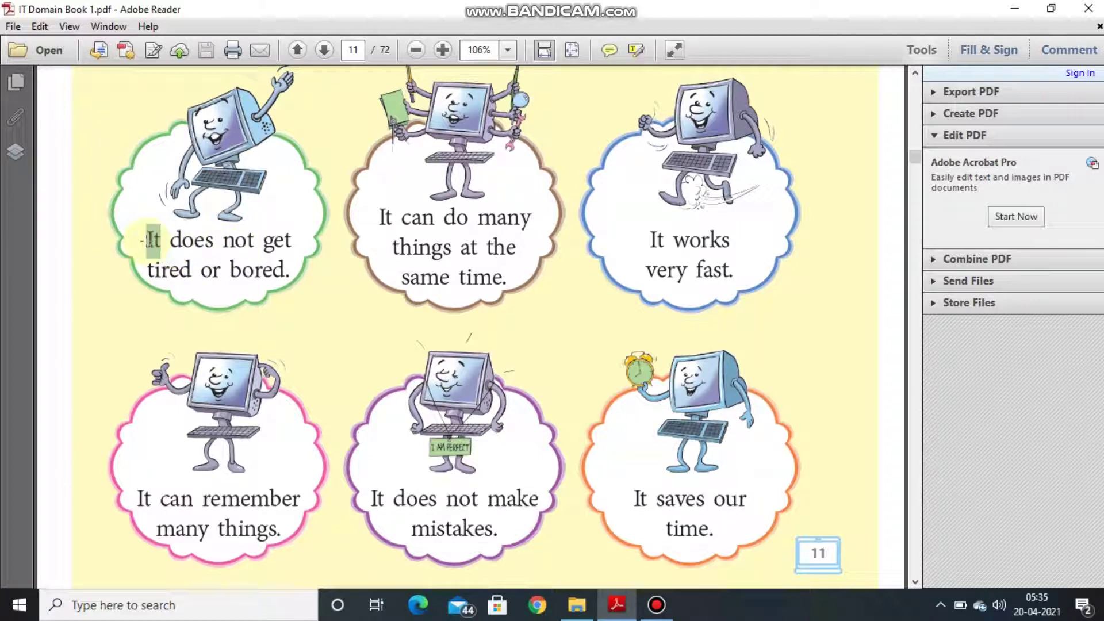
click(144, 240)
drag(145, 241, 292, 276)
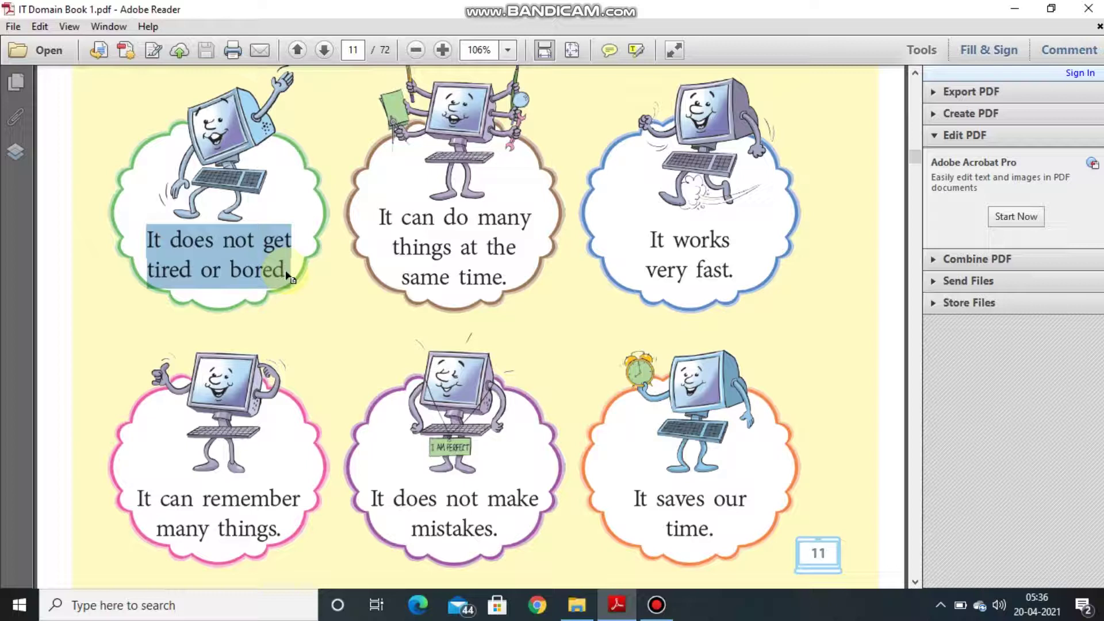
drag(145, 231, 144, 227)
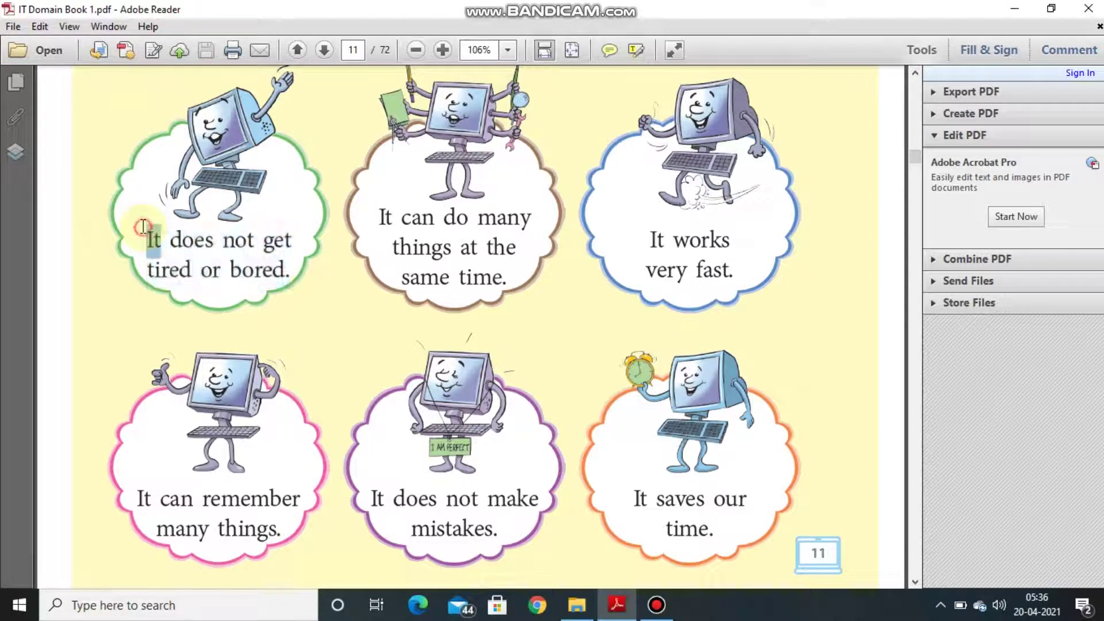
mouse_move(291, 270)
mouse_down()
mouse_move(165, 271)
mouse_move(141, 247)
mouse_up()
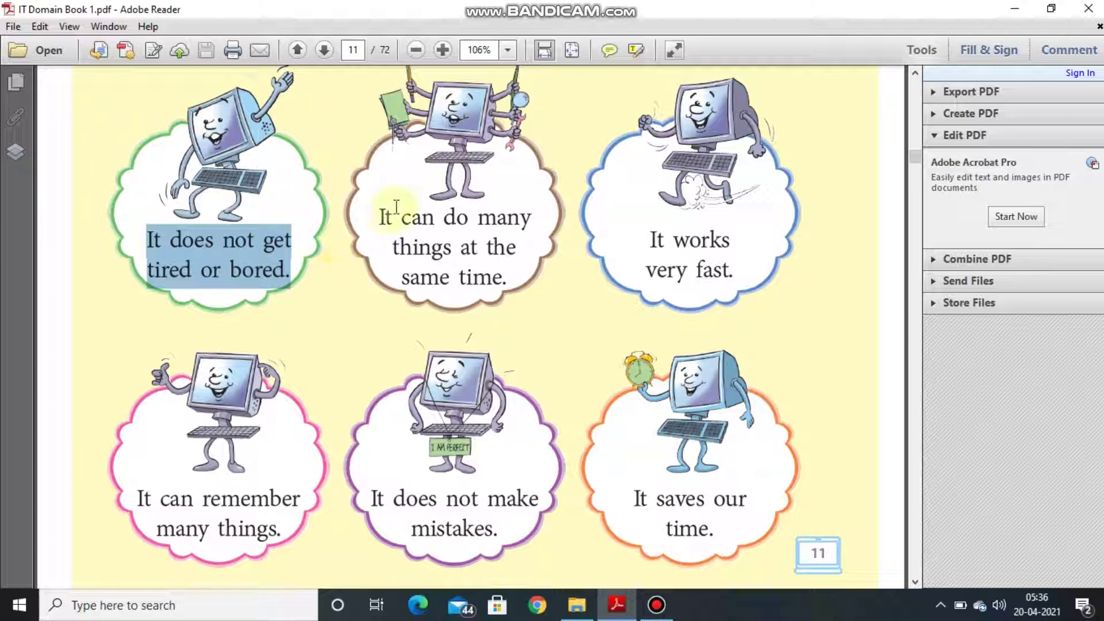
- Highlight the second advantage, 'It can do many things at the same time.'
mouse_move(379, 212)
mouse_down()
mouse_move(442, 218)
mouse_move(515, 285)
mouse_up()
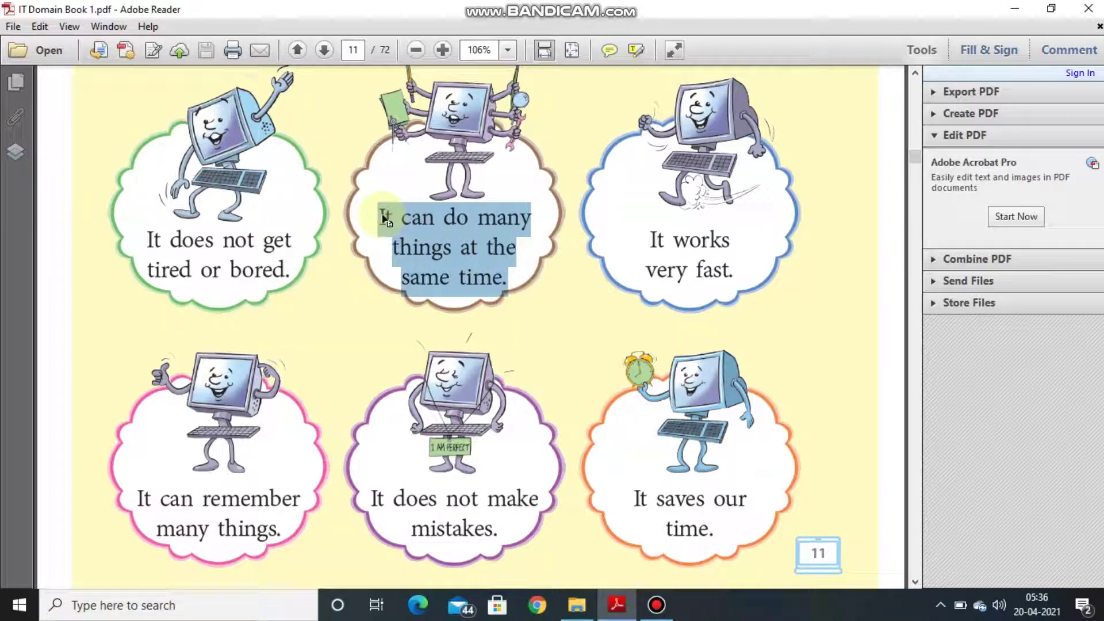
click(372, 203)
drag(372, 202, 510, 280)
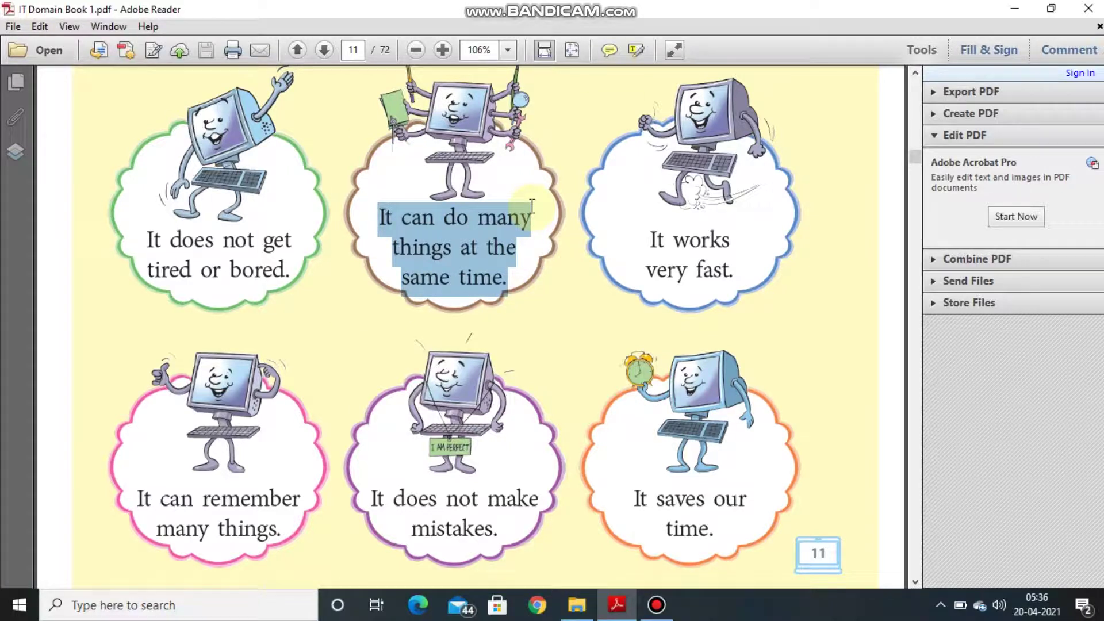
click(657, 606)
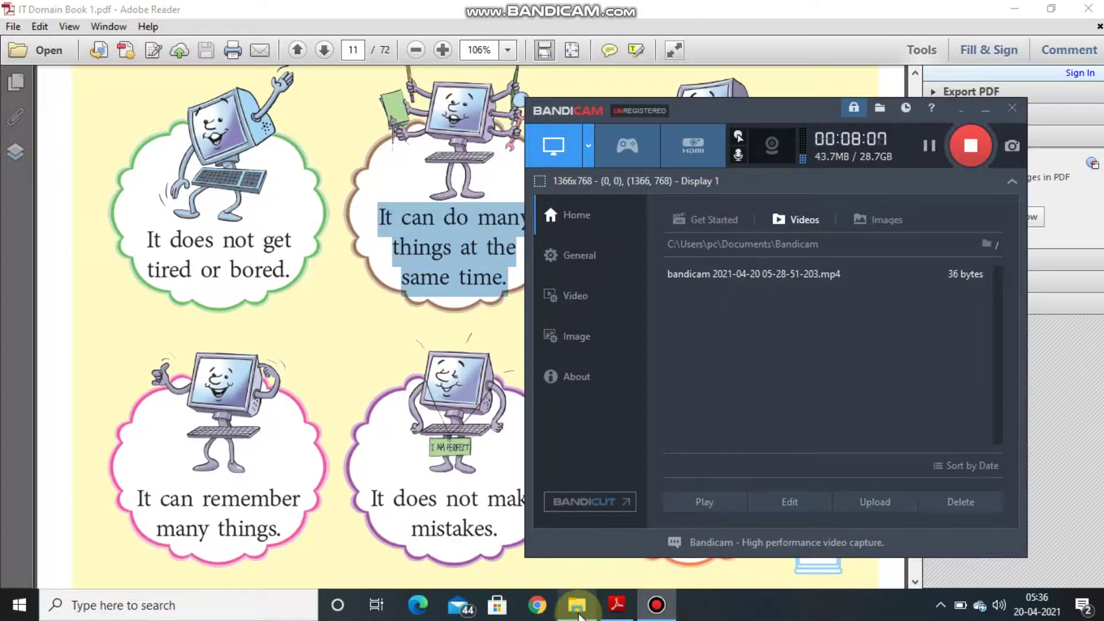
click(577, 606)
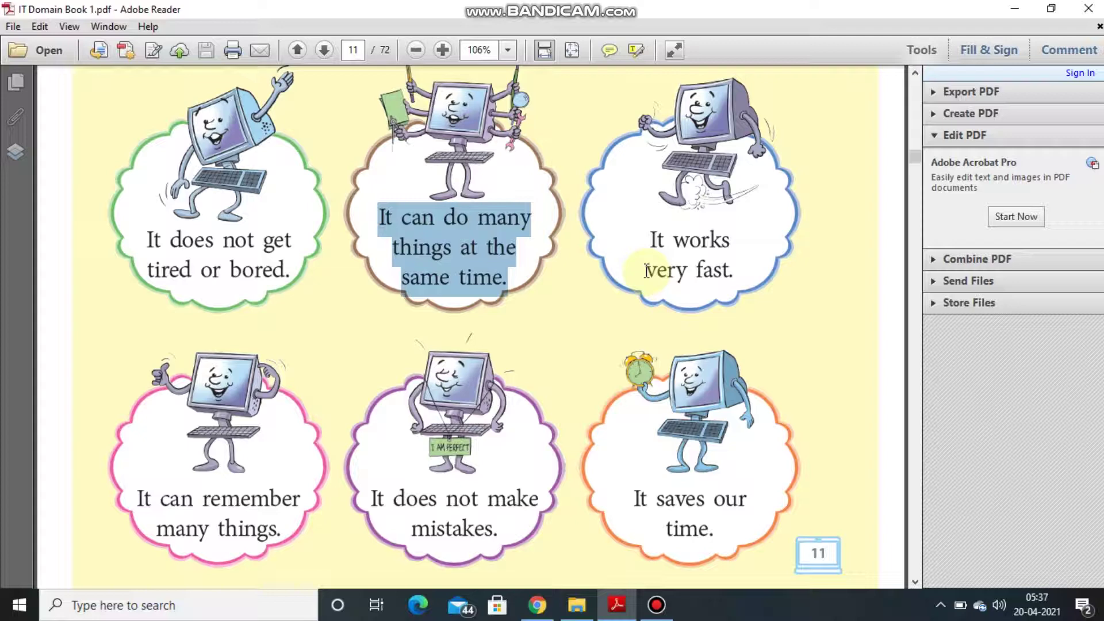
click(676, 614)
click(615, 606)
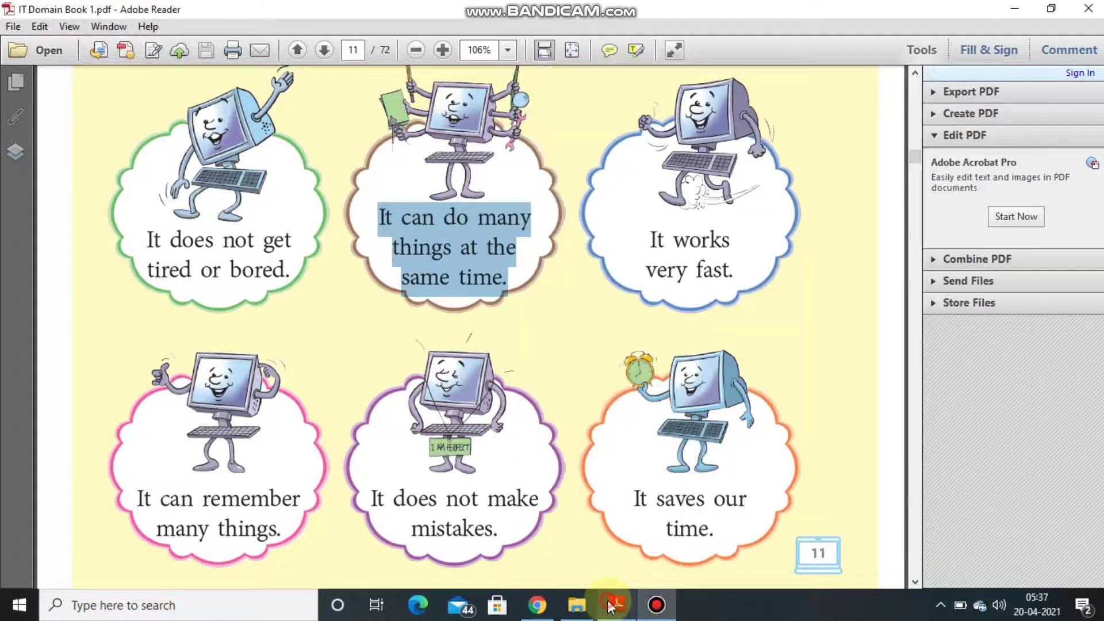
click(577, 606)
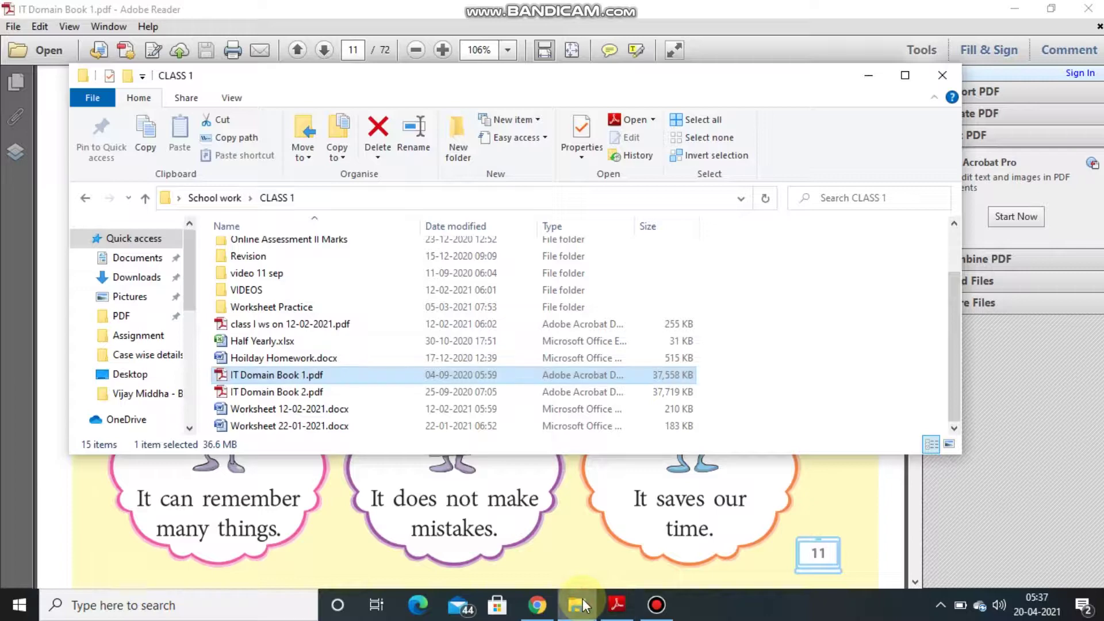
click(551, 607)
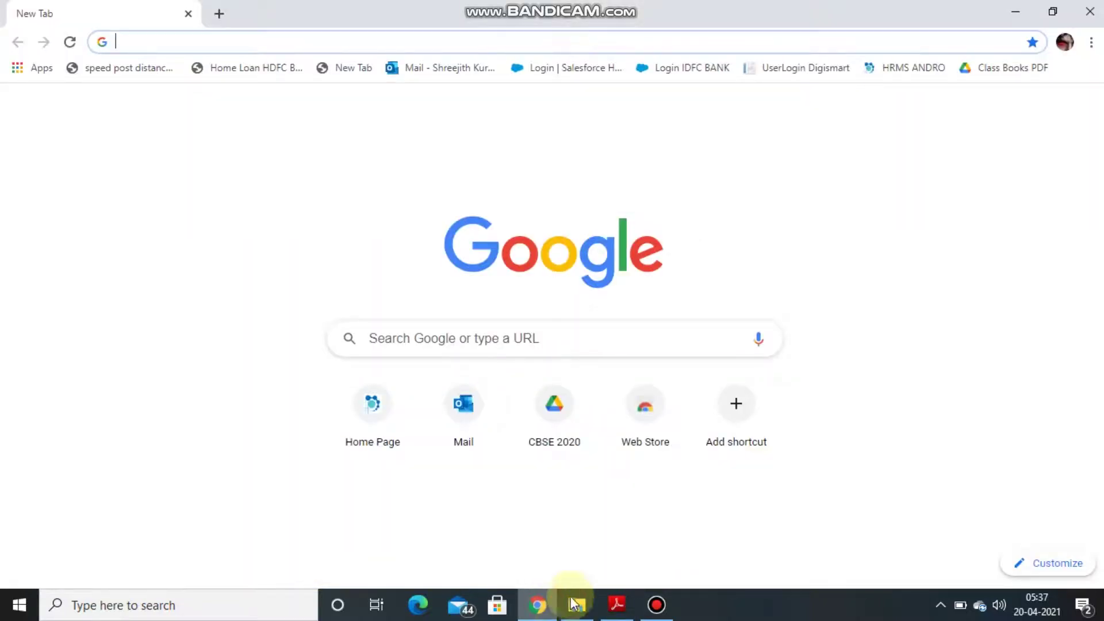
click(630, 609)
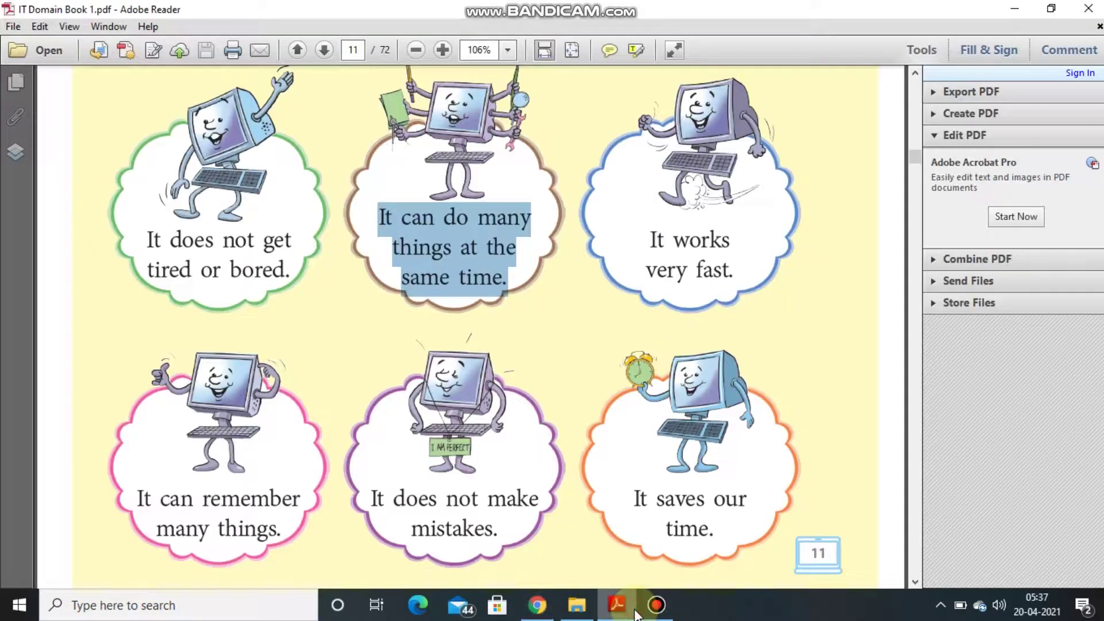
click(577, 382)
- Highlight 'It can do many things at the same time', 'It works very fast' and 'It can remember many things'
drag(380, 216, 509, 274)
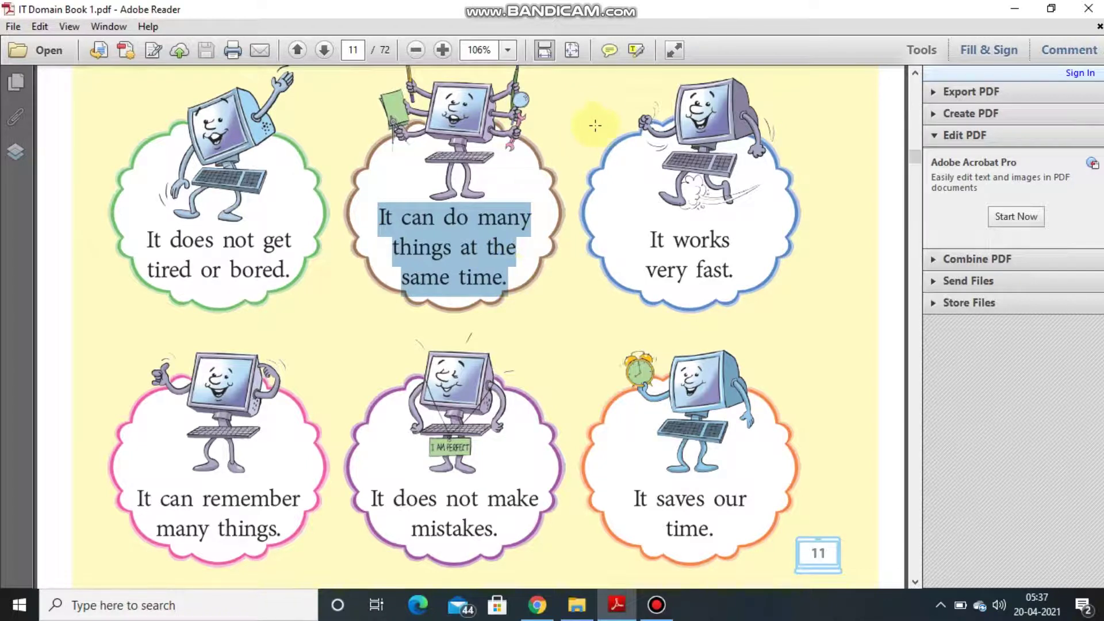
mouse_move(648, 240)
mouse_down()
mouse_move(733, 241)
mouse_move(745, 293)
mouse_up()
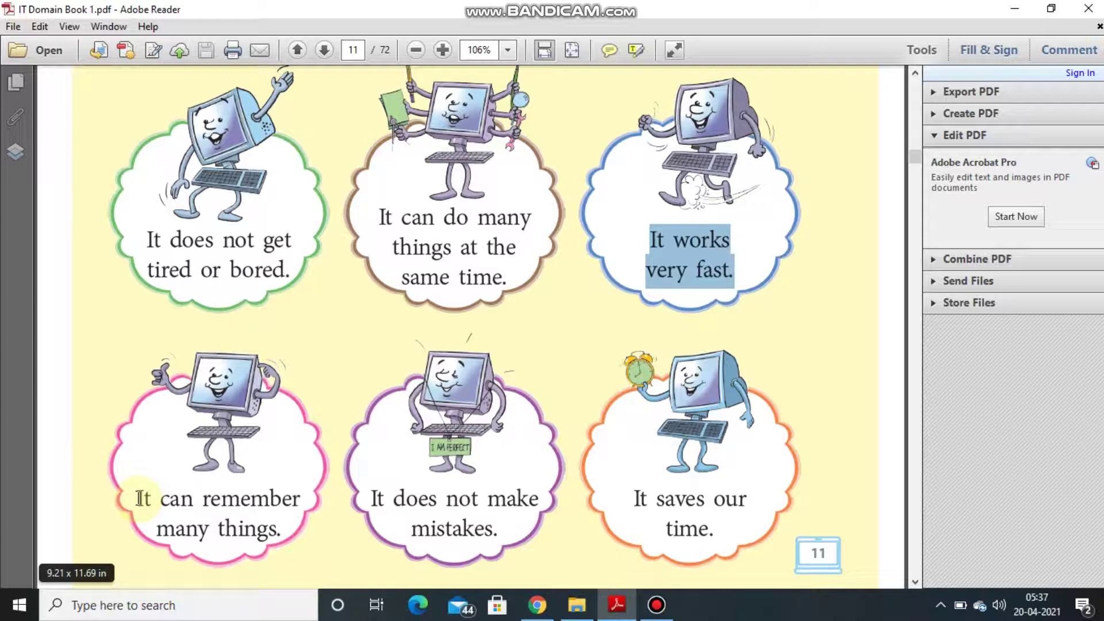
drag(140, 499, 278, 536)
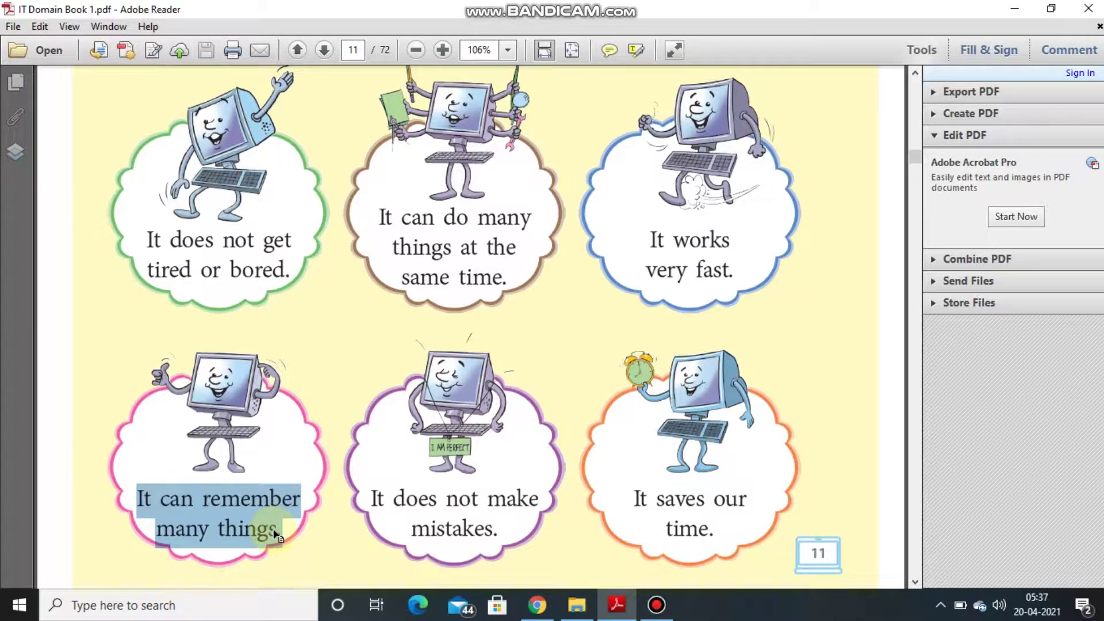
click(665, 607)
click(664, 607)
- Highlight 'It does not make mistakes' and 'It saves our time'
drag(371, 495, 498, 534)
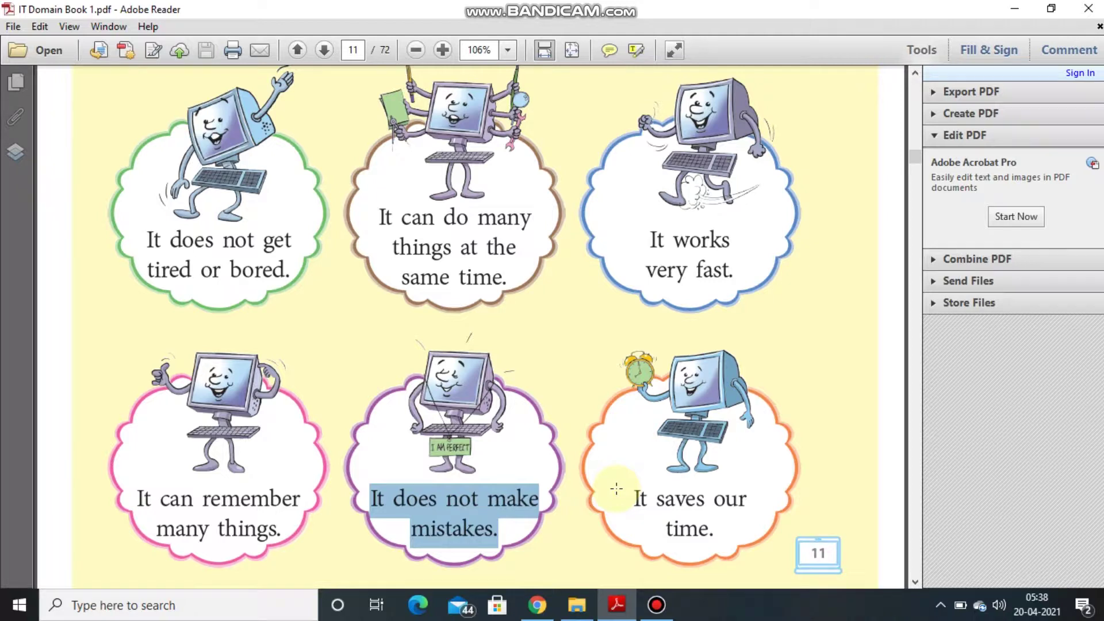
click(616, 489)
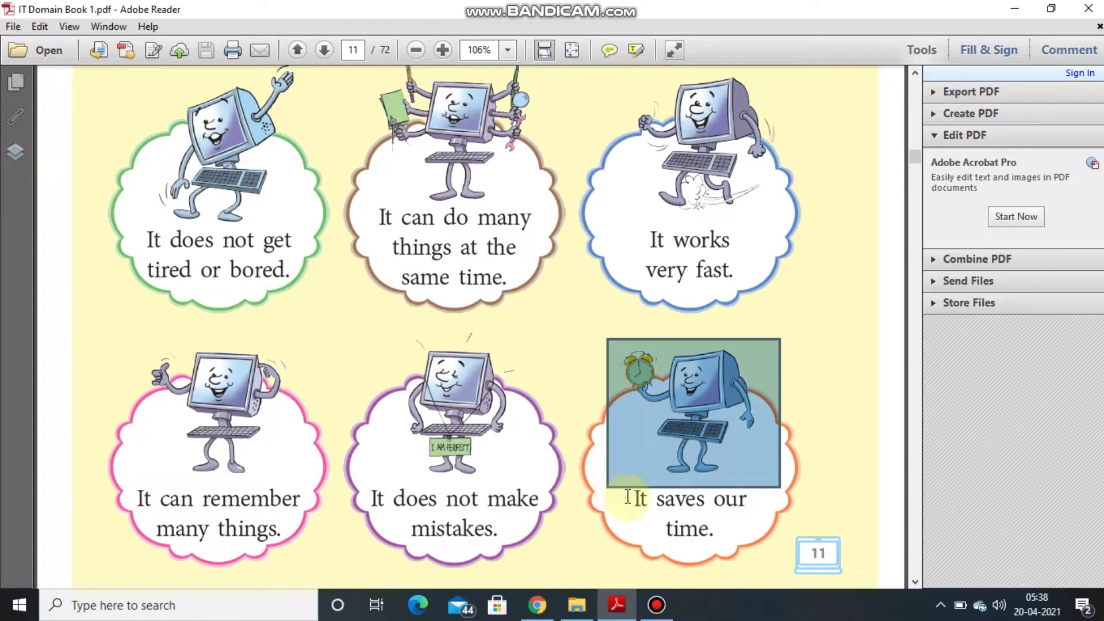
mouse_move(628, 493)
mouse_down()
mouse_move(704, 514)
mouse_move(720, 532)
mouse_up()
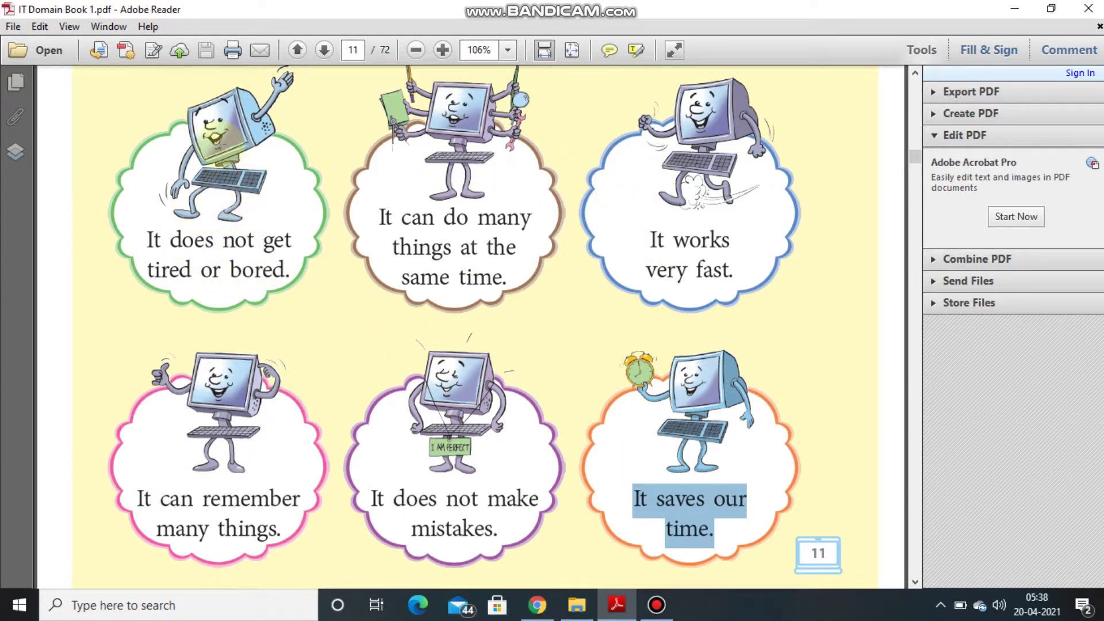
- Select each of the six cartoon pictures, then bring up the Bandicam window
click(221, 145)
click(457, 153)
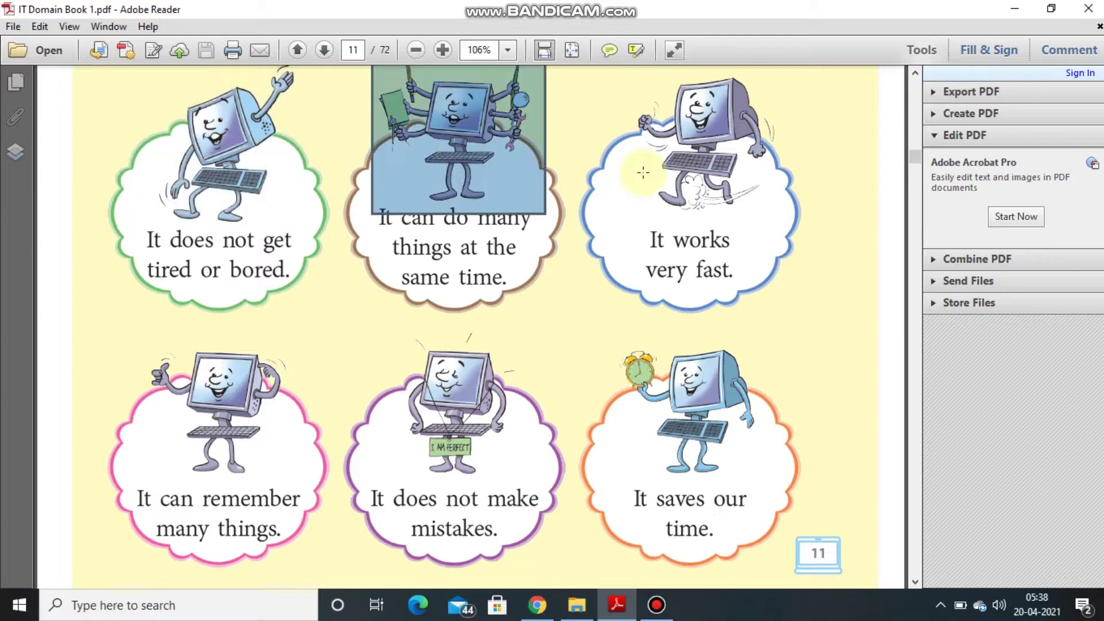
click(684, 173)
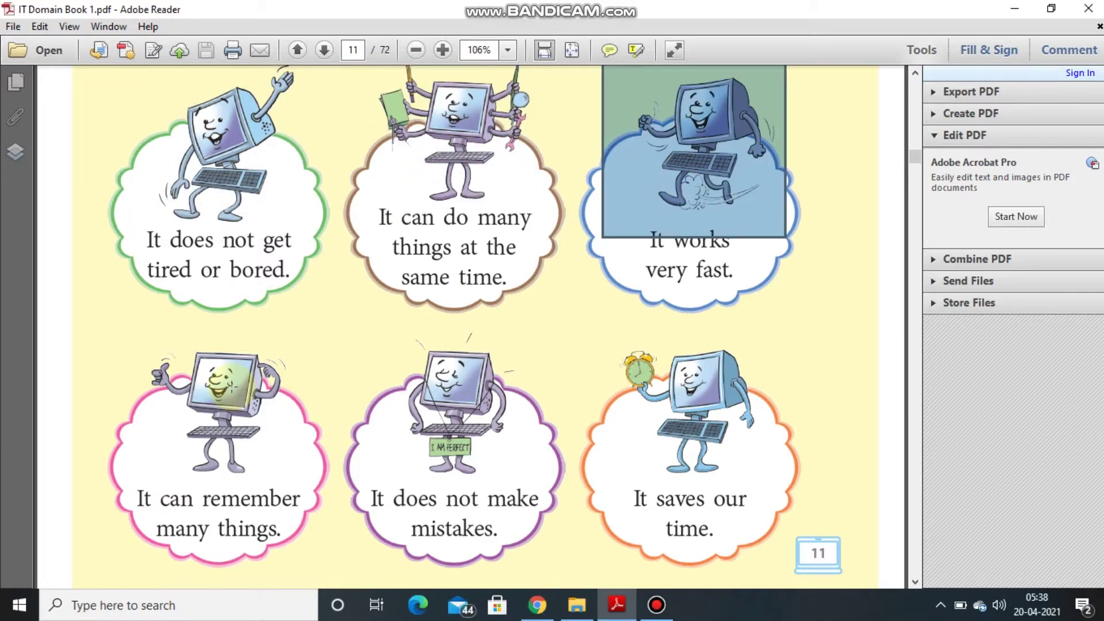
click(243, 389)
click(467, 418)
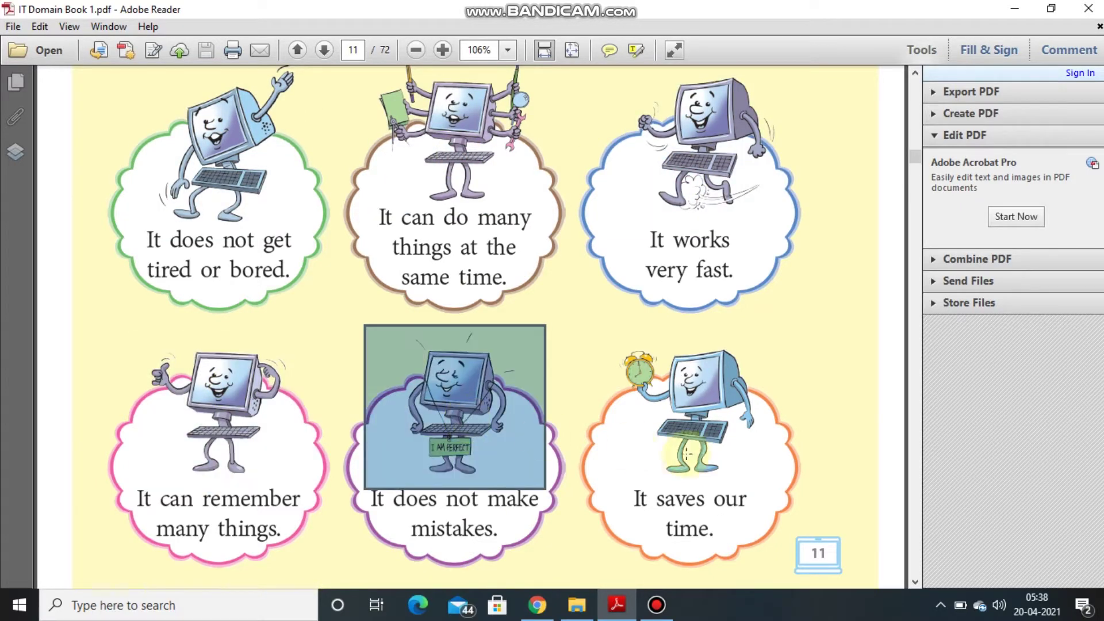
click(699, 452)
click(664, 606)
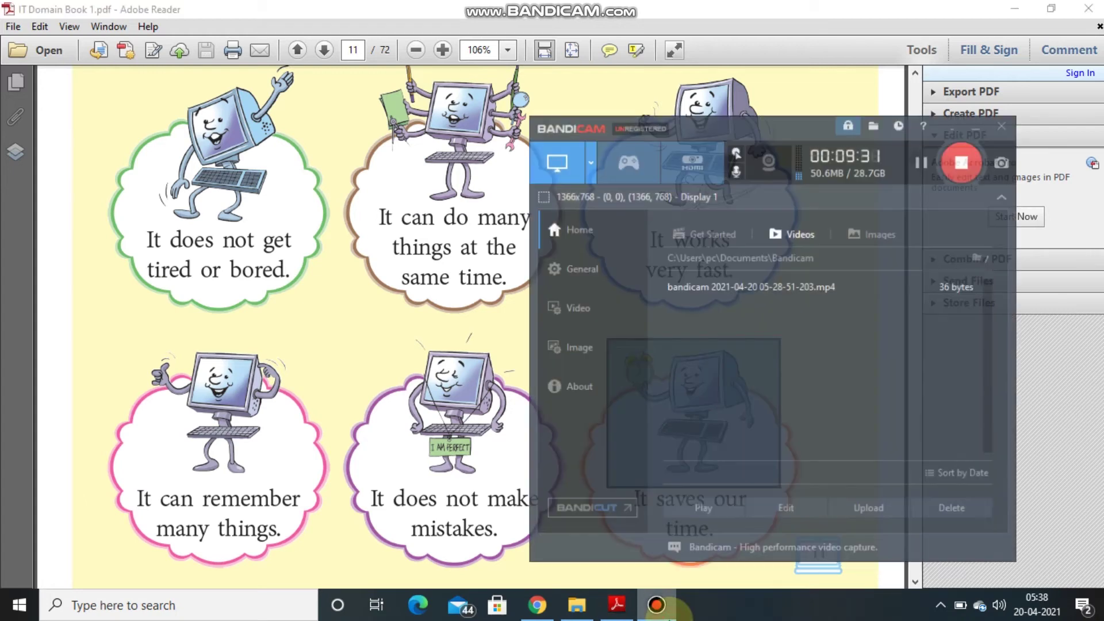